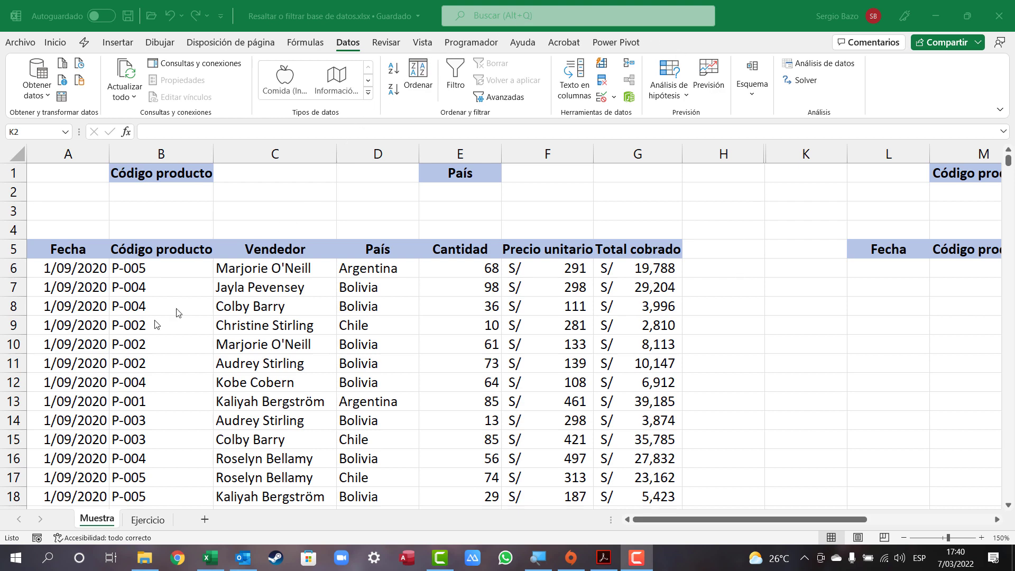
# Point out the product code and country columns of the sales table
pyautogui.click(138, 286)
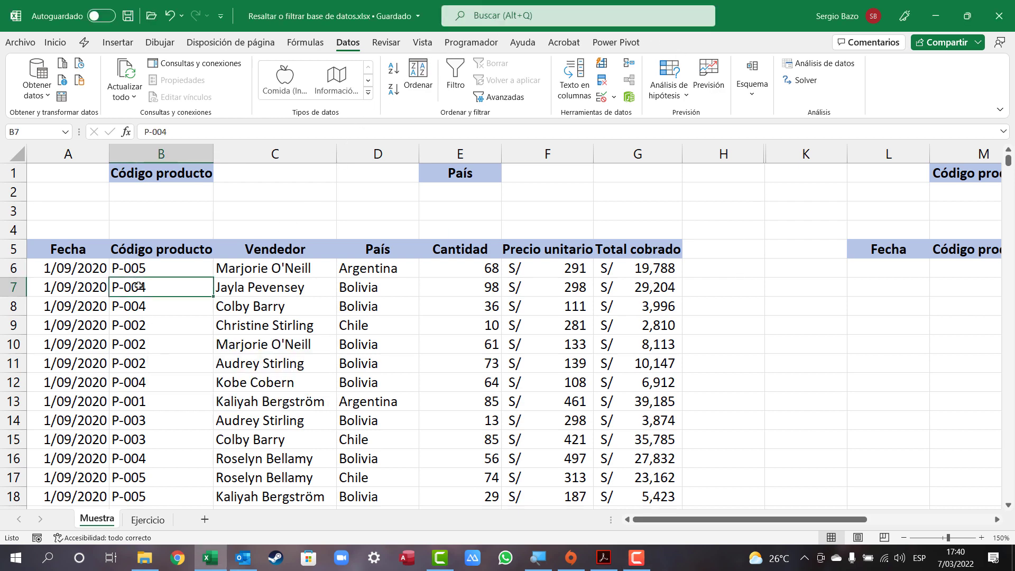
pyautogui.moveTo(158, 251); pyautogui.dragTo(159, 476)
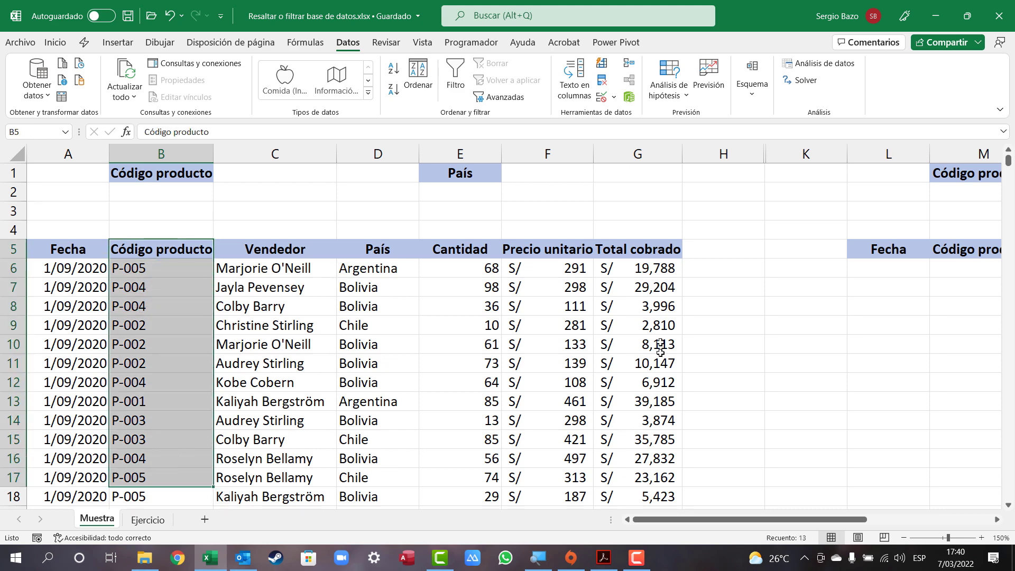
pyautogui.moveTo(390, 252)
pyautogui.mouseDown()
pyautogui.moveTo(380, 247)
pyautogui.moveTo(373, 479)
pyautogui.mouseUp()
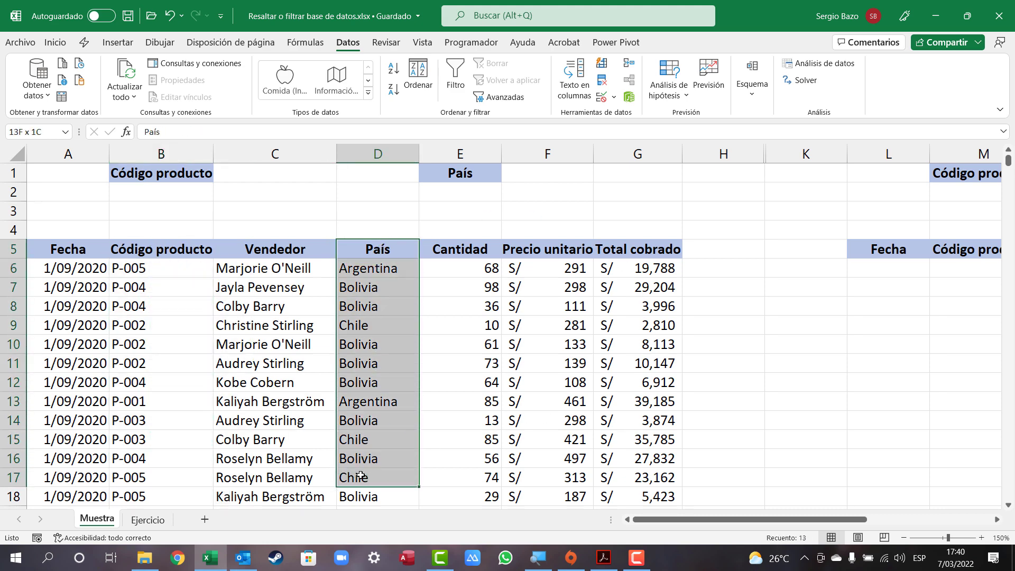
pyautogui.click(372, 385)
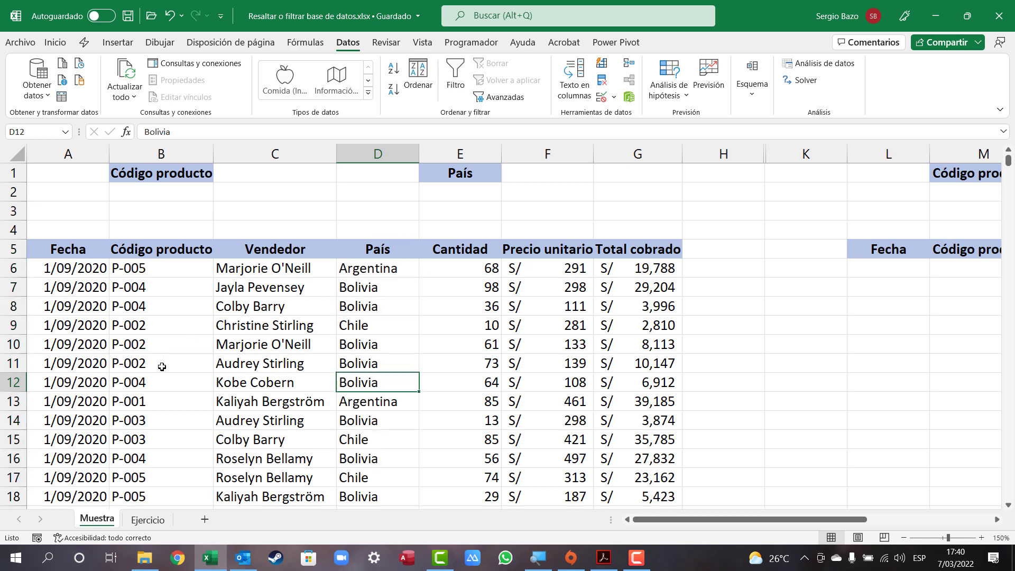
# Set the criteria to product code P-004 in C1 and Bolivia in F1
pyautogui.click(248, 177)
pyautogui.click(342, 176)
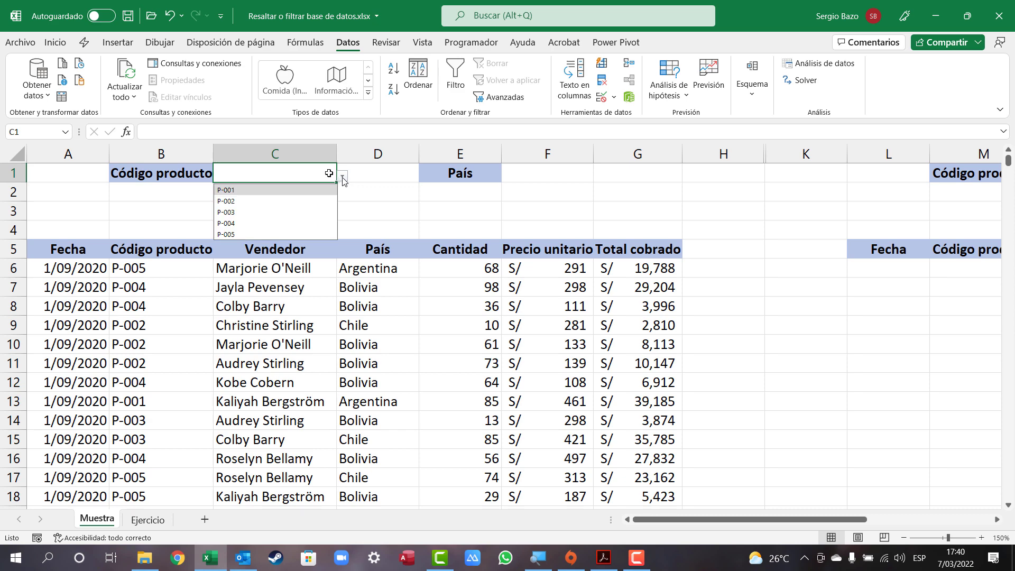
pyautogui.click(236, 225)
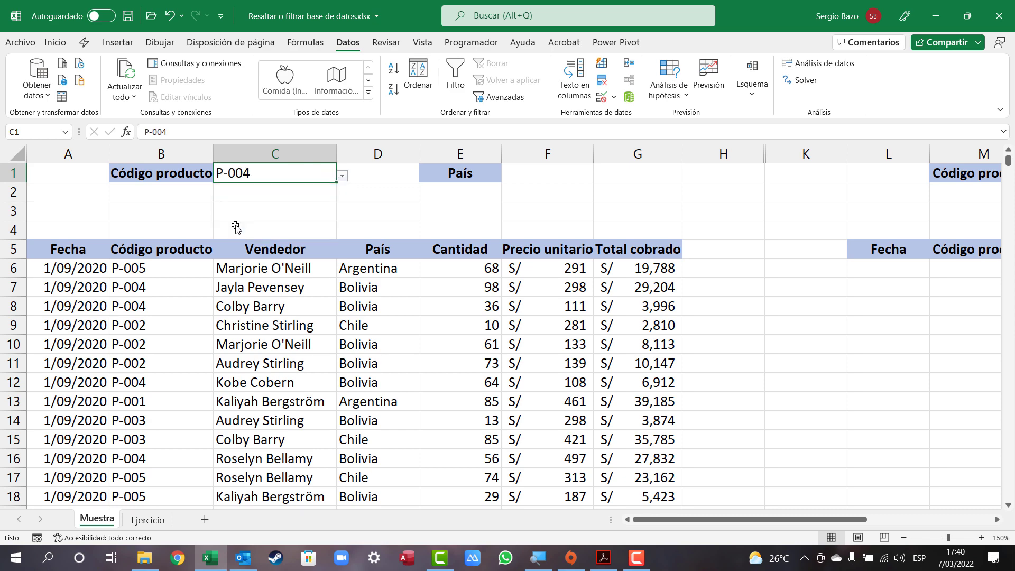
pyautogui.click(525, 171)
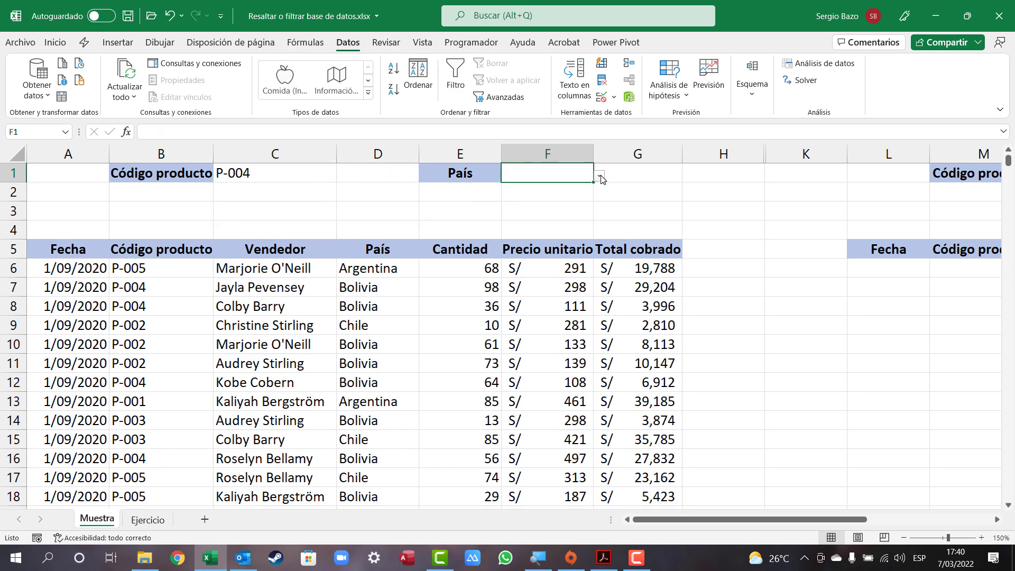
pyautogui.click(599, 175)
pyautogui.click(523, 201)
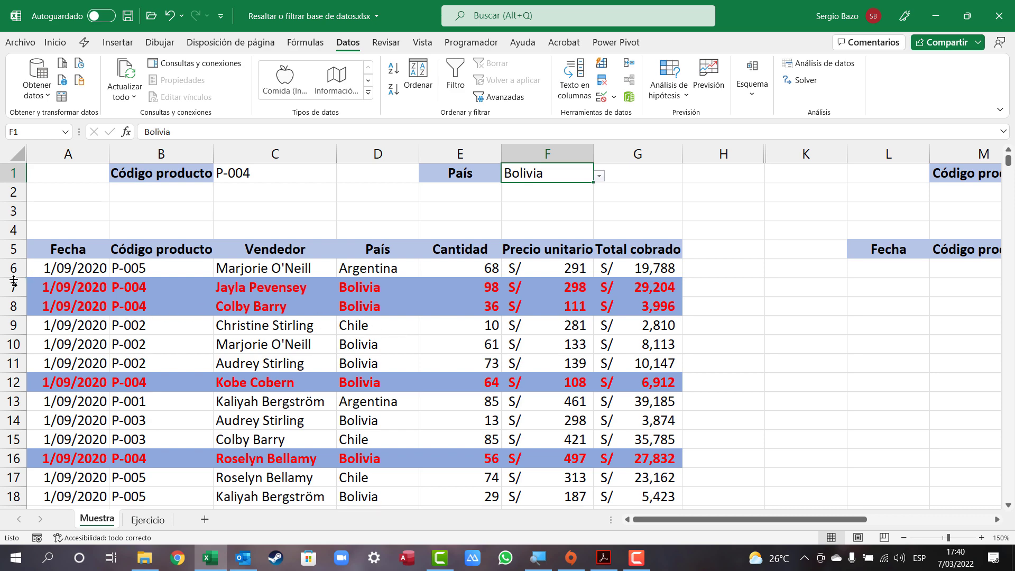
# Scroll down through the highlighted P-004 Bolivia rows and back up
pyautogui.scroll(-2, 392, 342)
pyautogui.scroll(-8, 391, 343)
pyautogui.scroll(-9, 392, 342)
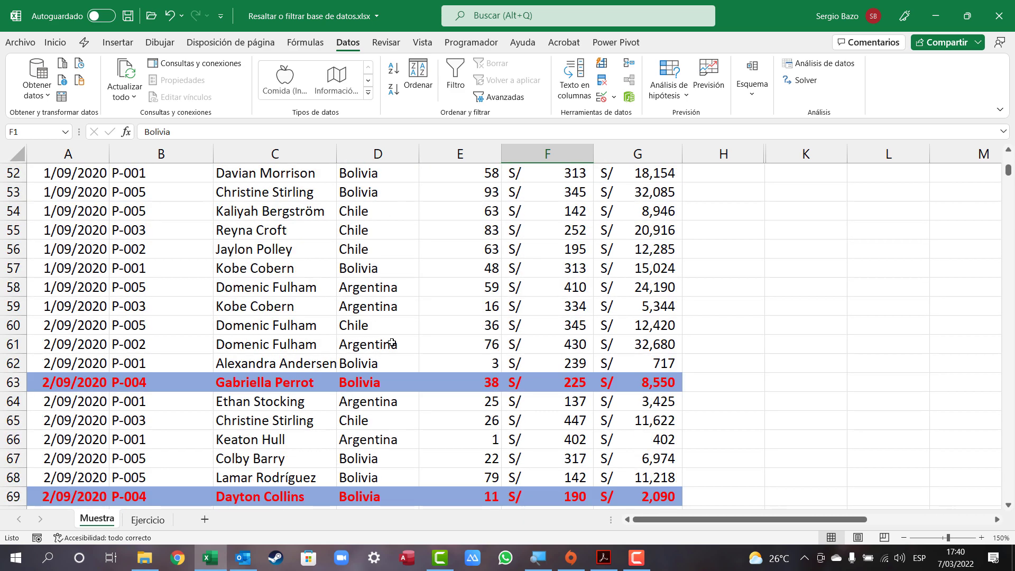
pyautogui.scroll(-4, 392, 342)
pyautogui.scroll(-5, 391, 342)
pyautogui.scroll(-9, 391, 342)
pyautogui.scroll(7, 392, 342)
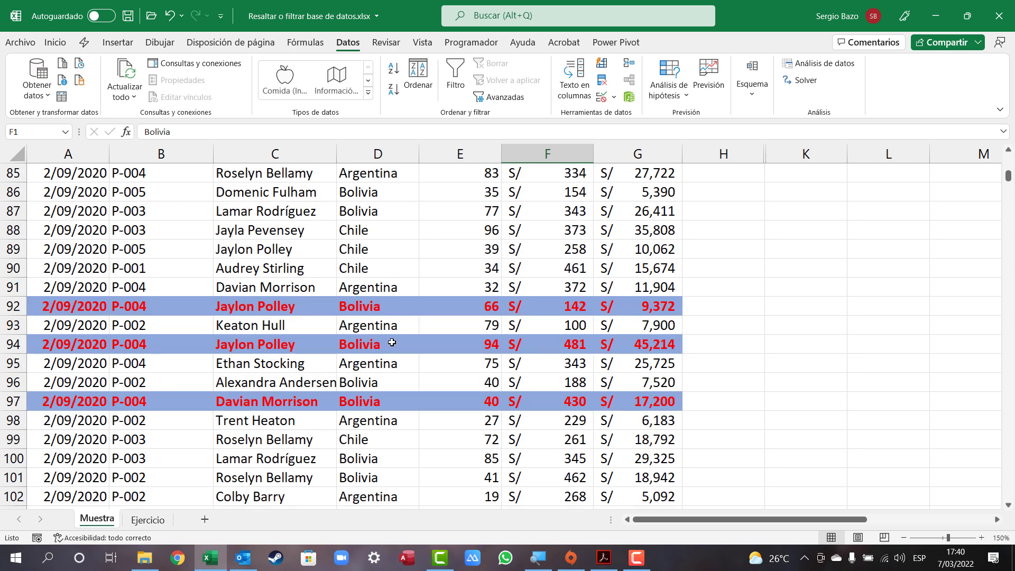
pyautogui.scroll(2, 392, 342)
pyautogui.scroll(13, 392, 342)
pyautogui.scroll(5, 392, 342)
pyautogui.scroll(8, 392, 342)
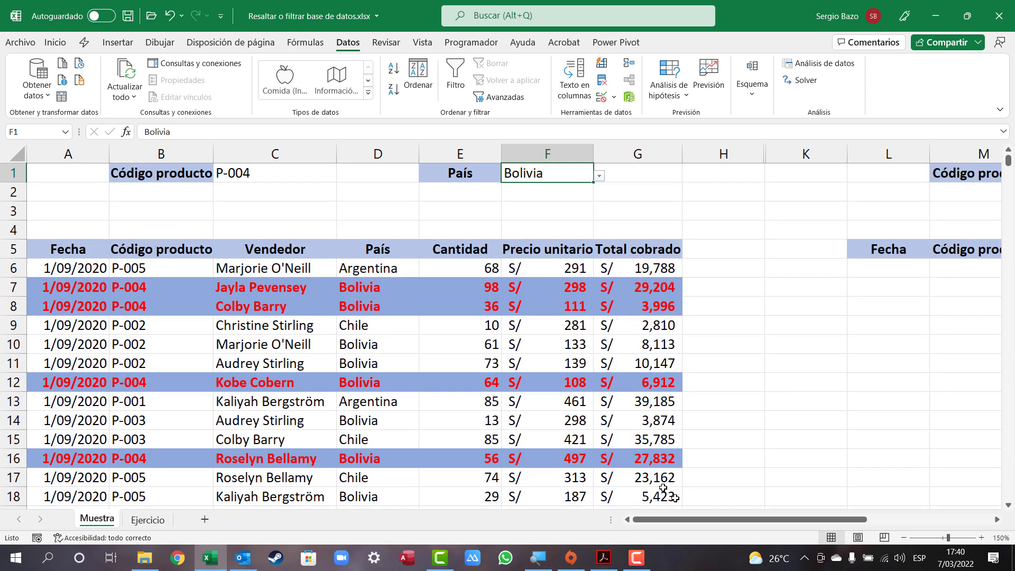
# Move to the side table and set its criteria to P-003 and Argentina
pyautogui.moveTo(692, 522); pyautogui.dragTo(887, 529)
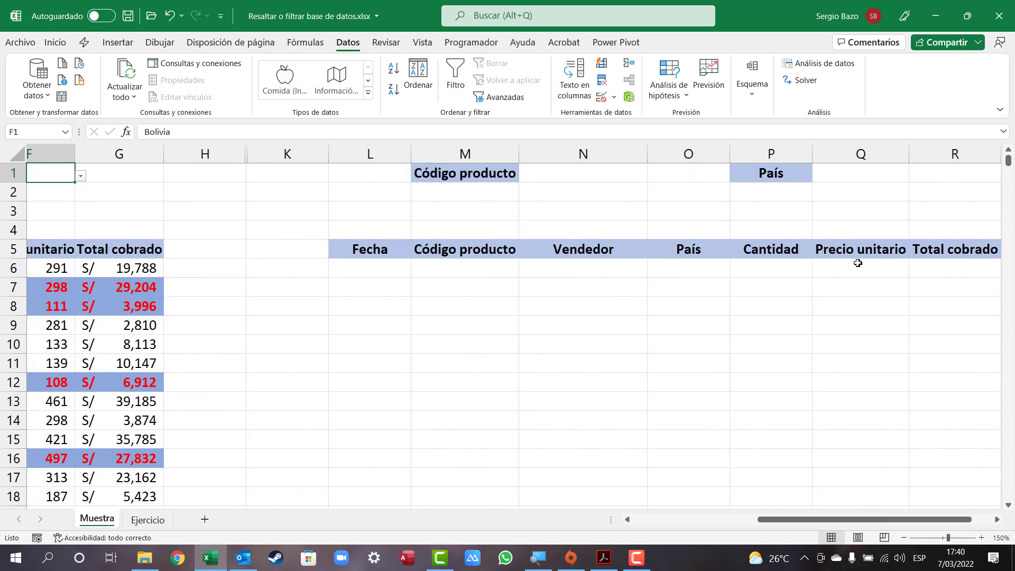
pyautogui.click(551, 173)
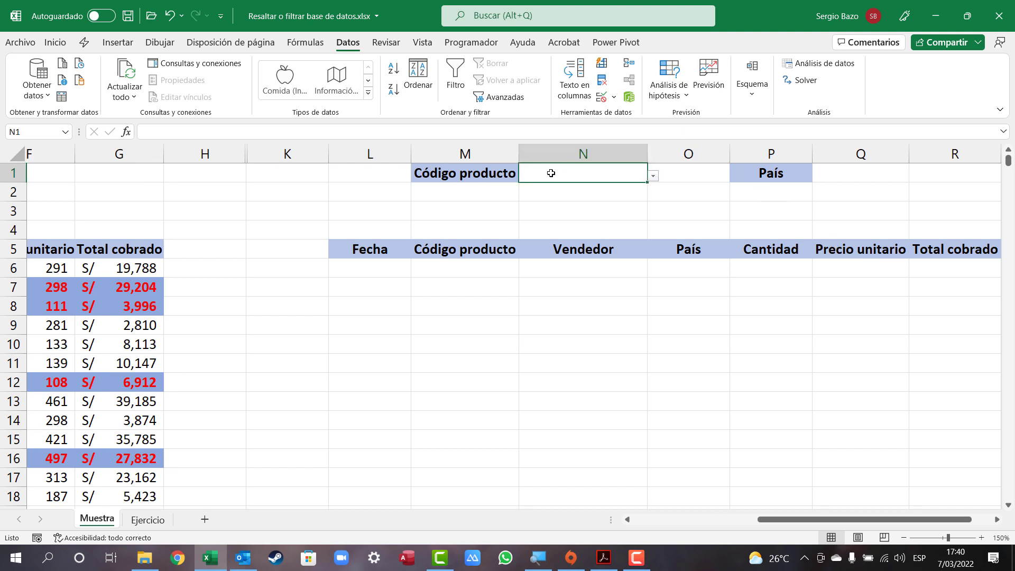
pyautogui.click(654, 176)
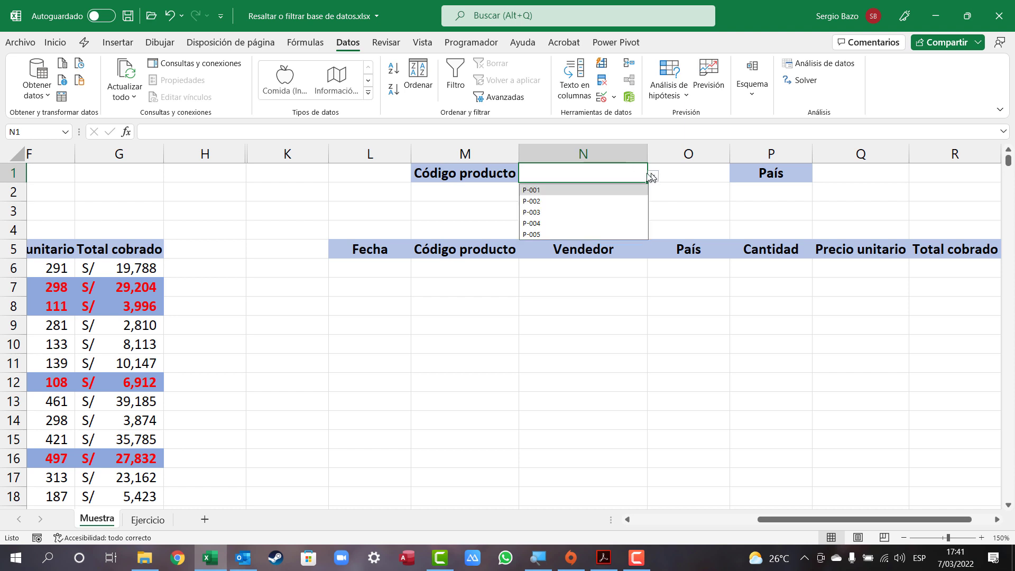
pyautogui.click(545, 212)
pyautogui.click(880, 174)
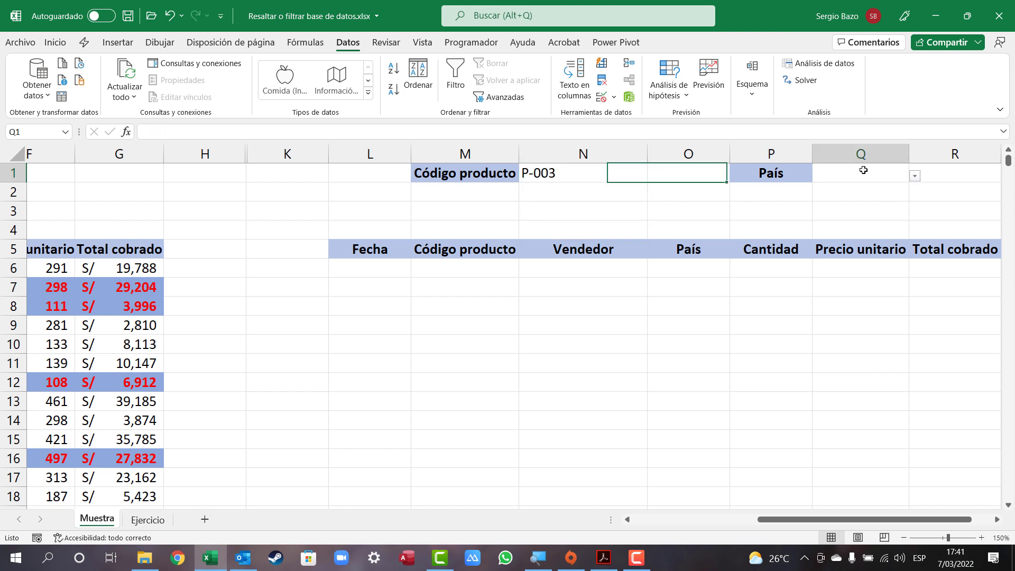
pyautogui.click(915, 176)
pyautogui.click(850, 190)
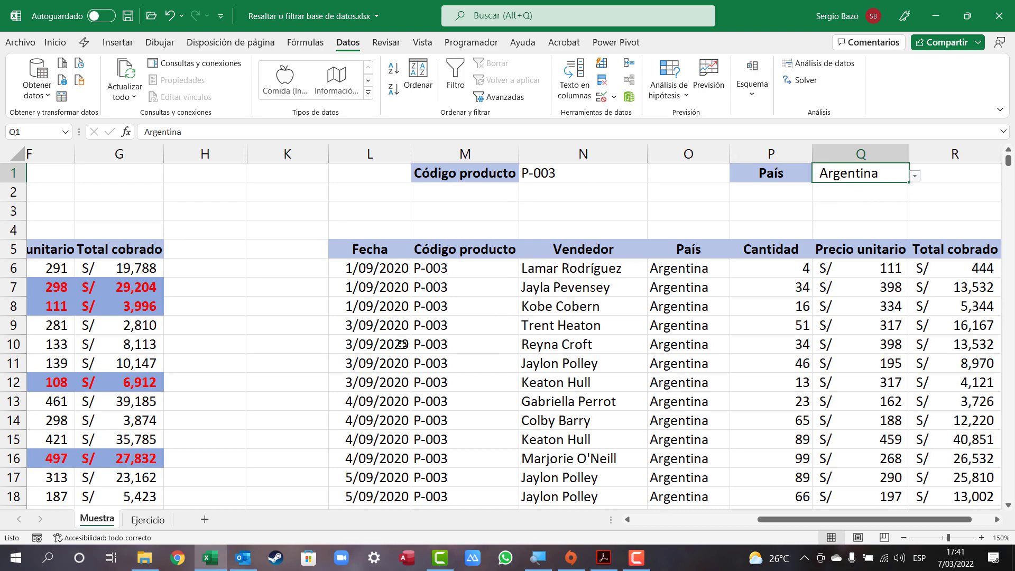
# Scroll through the listed P-003 Argentina sales and back to the top
pyautogui.scroll(-7, 399, 339)
pyautogui.scroll(-2, 403, 344)
pyautogui.scroll(-9, 403, 344)
pyautogui.scroll(-1, 403, 345)
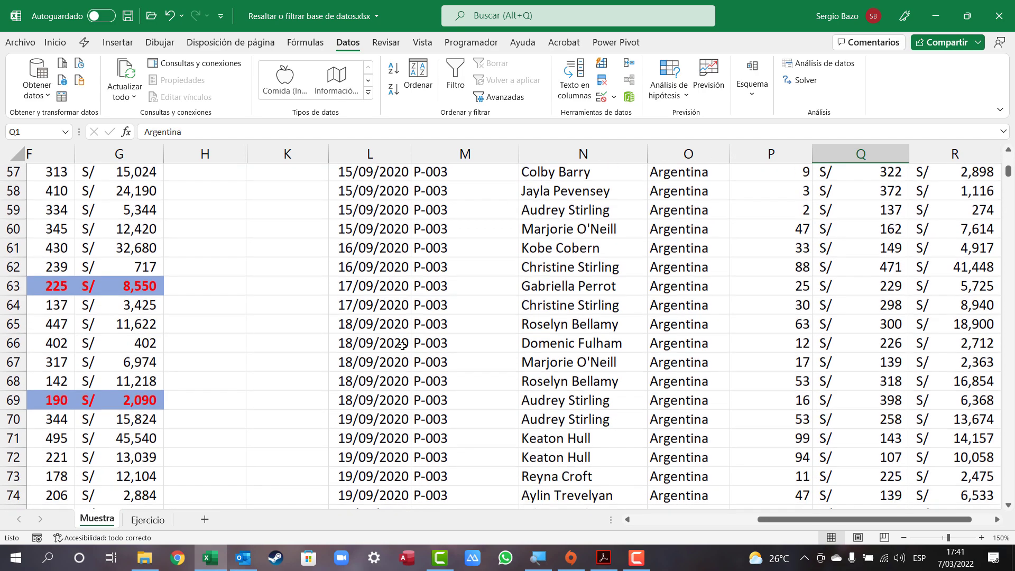
pyautogui.scroll(-8, 403, 345)
pyautogui.scroll(-6, 402, 345)
pyautogui.scroll(-4, 403, 345)
pyautogui.scroll(1, 403, 345)
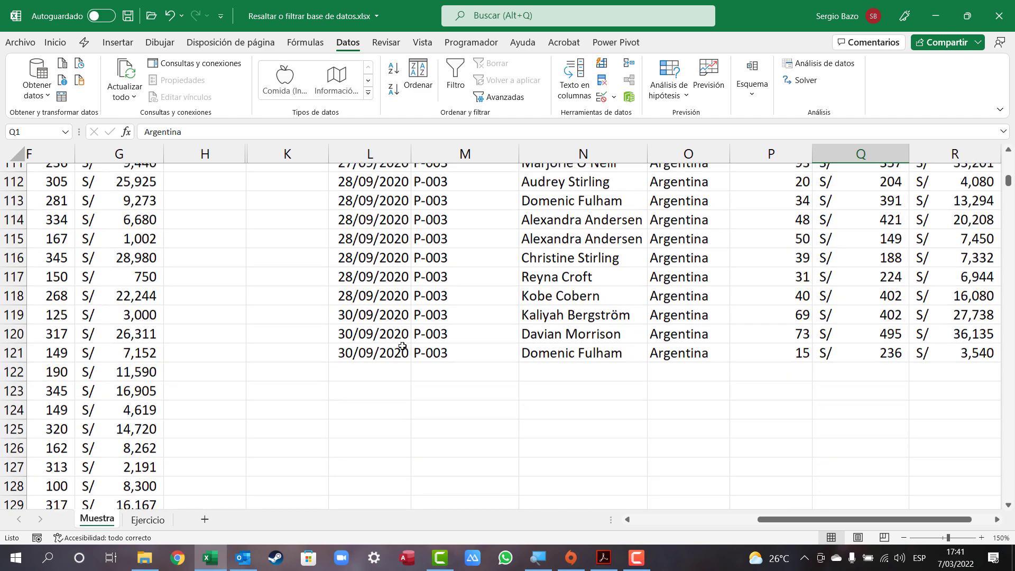
pyautogui.scroll(8, 403, 344)
pyautogui.scroll(6, 403, 345)
pyautogui.scroll(12, 403, 345)
pyautogui.scroll(10, 403, 345)
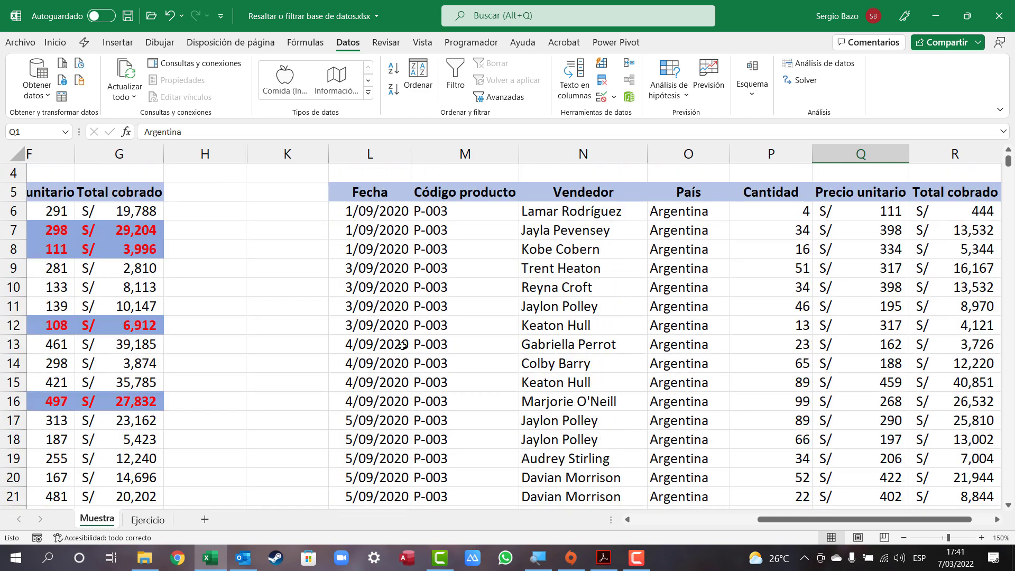
pyautogui.scroll(2, 403, 344)
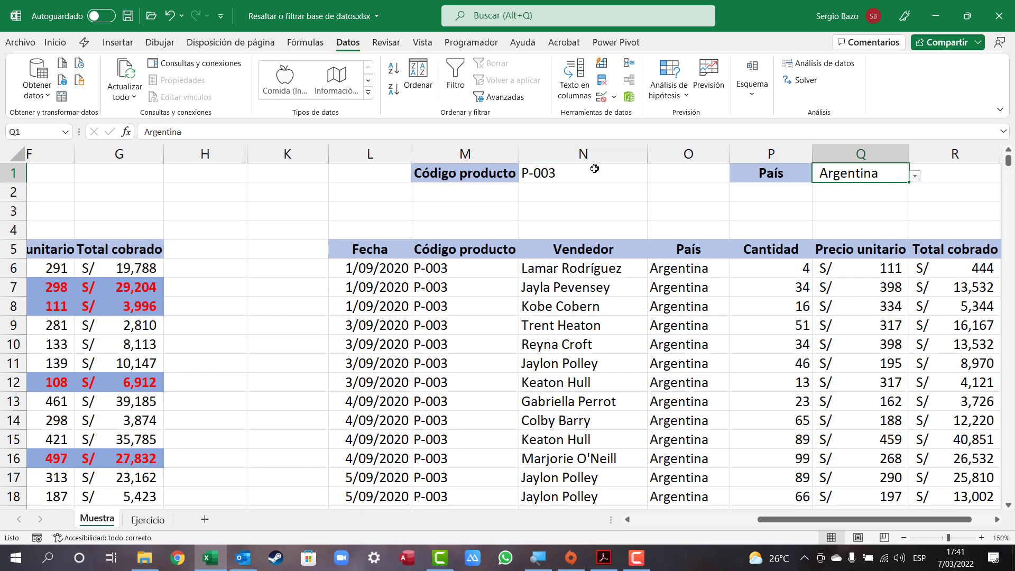
# Change the side table's criteria to P-005 in N1 and Chile in Q1
pyautogui.click(624, 172)
pyautogui.click(654, 177)
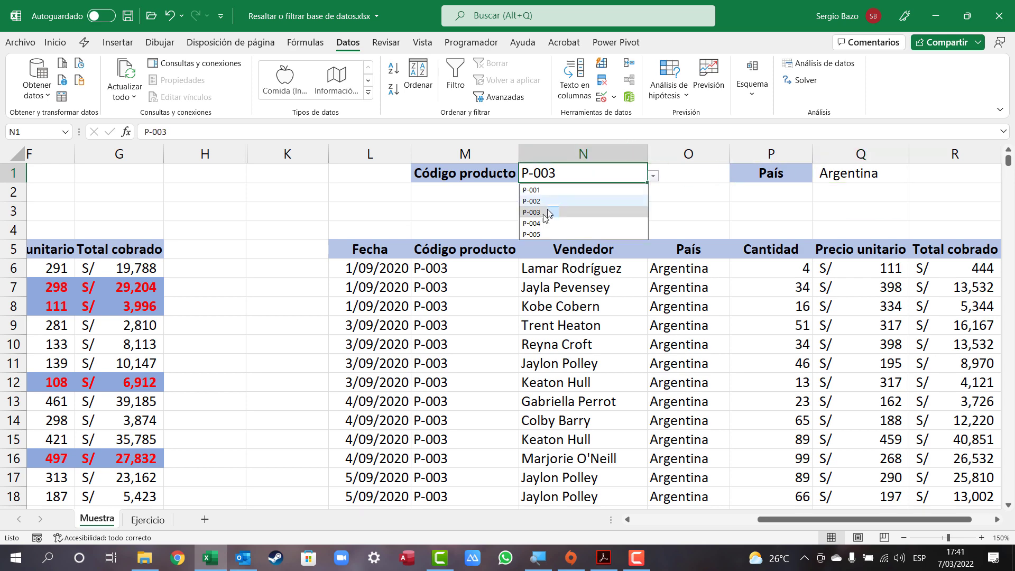
pyautogui.click(537, 235)
pyautogui.click(867, 178)
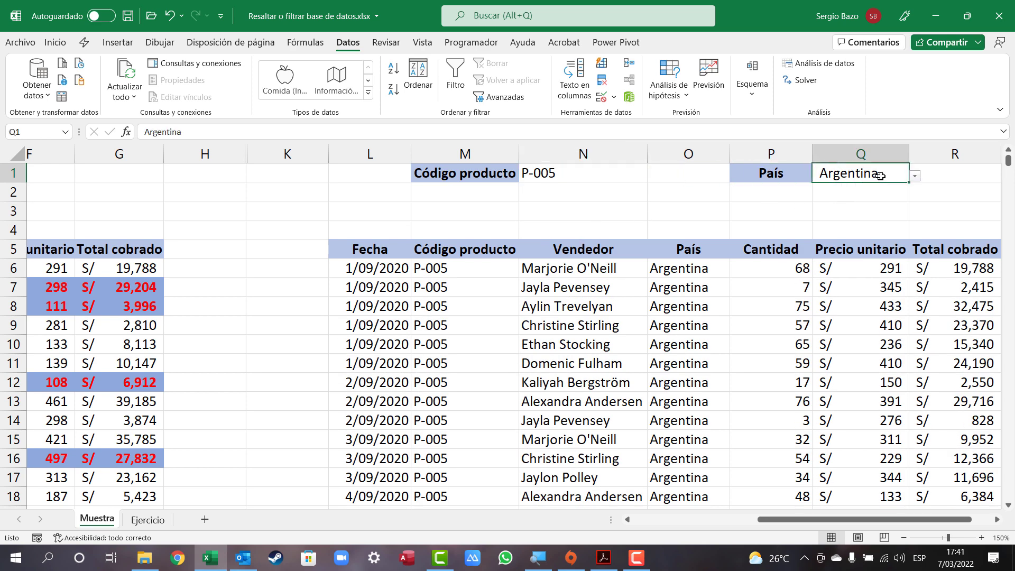
pyautogui.click(915, 177)
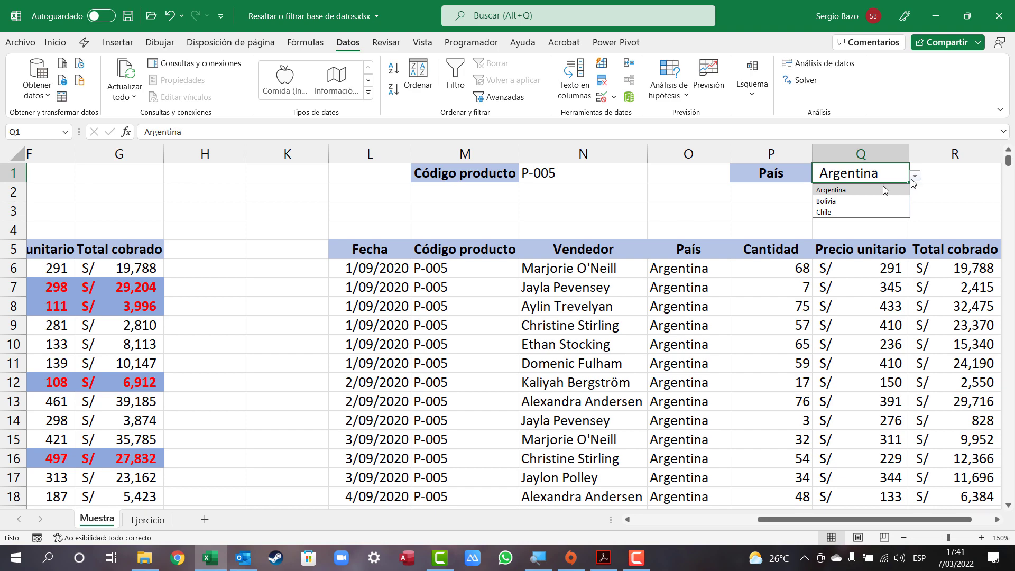
pyautogui.click(834, 212)
# Scroll through the listed P-005 Chile sales and back up
pyautogui.scroll(-9, 489, 325)
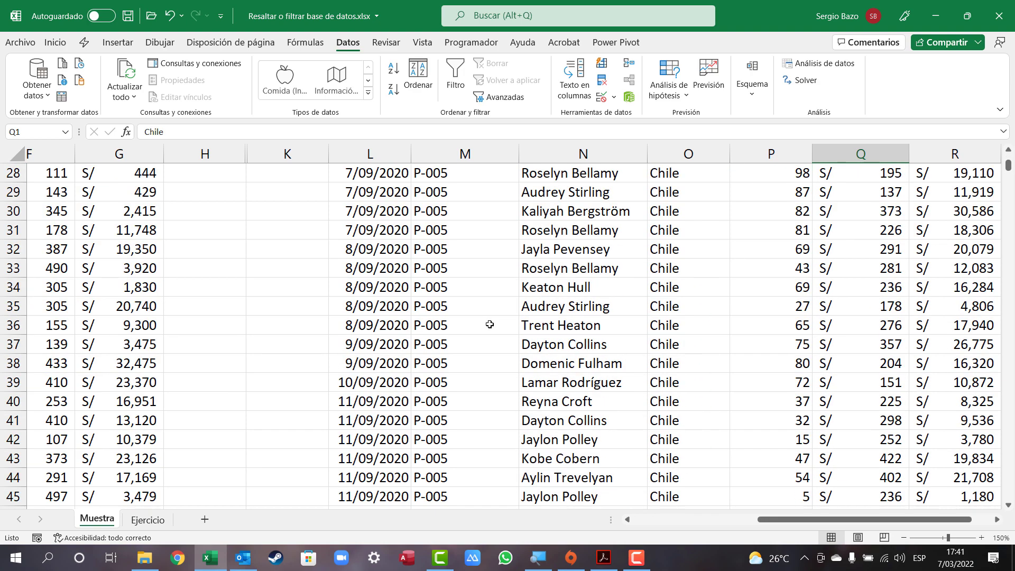
pyautogui.scroll(-10, 489, 325)
pyautogui.scroll(-10, 490, 325)
pyautogui.scroll(-10, 490, 325)
pyautogui.scroll(4, 490, 324)
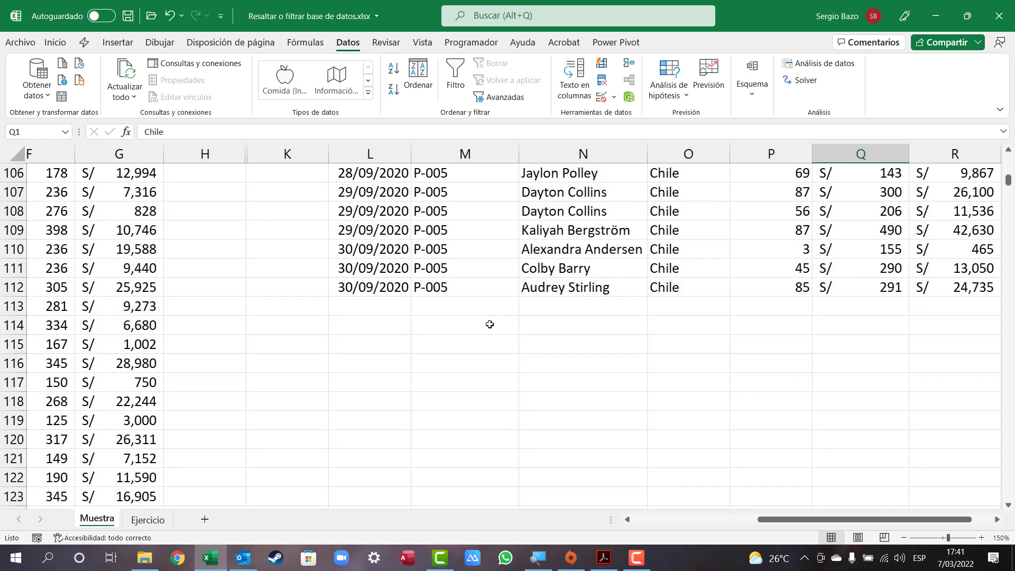
pyautogui.scroll(8, 490, 324)
pyautogui.scroll(13, 490, 325)
pyautogui.scroll(7, 490, 324)
pyautogui.scroll(7, 490, 324)
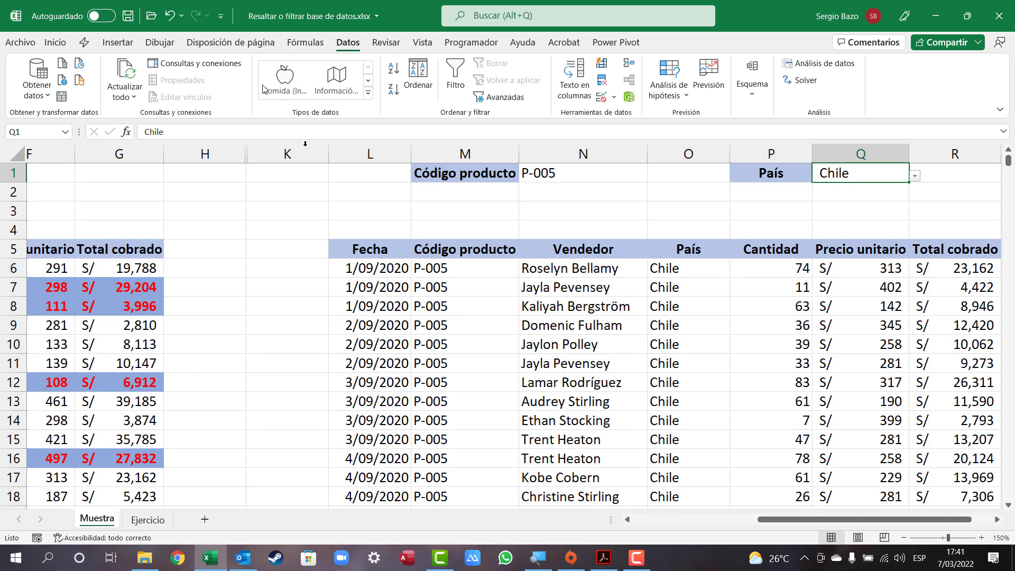
# Switch to the Ejercicio sheet and check the empty C1 and F1 criteria dropdowns
pyautogui.click(148, 521)
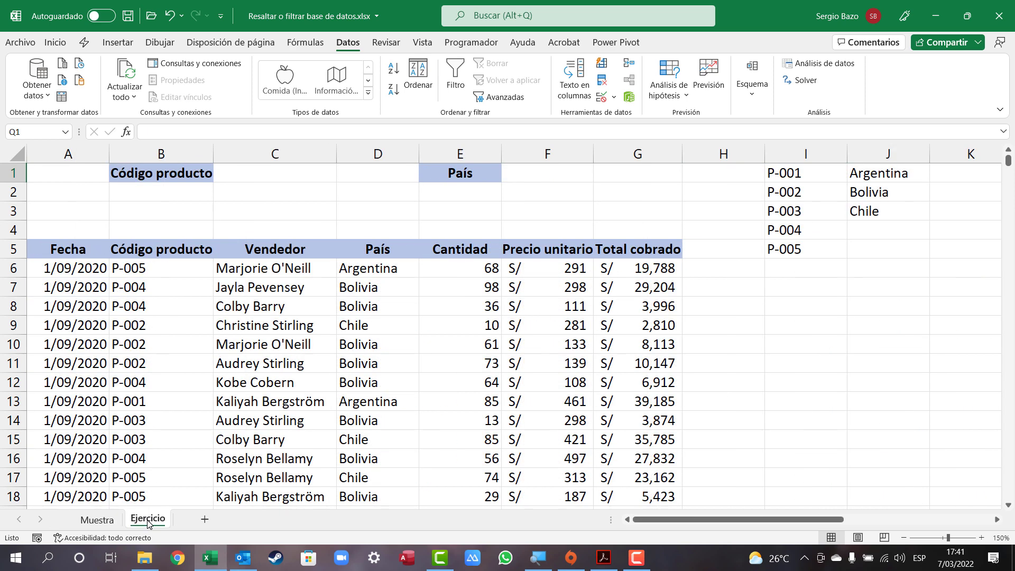
pyautogui.click(287, 172)
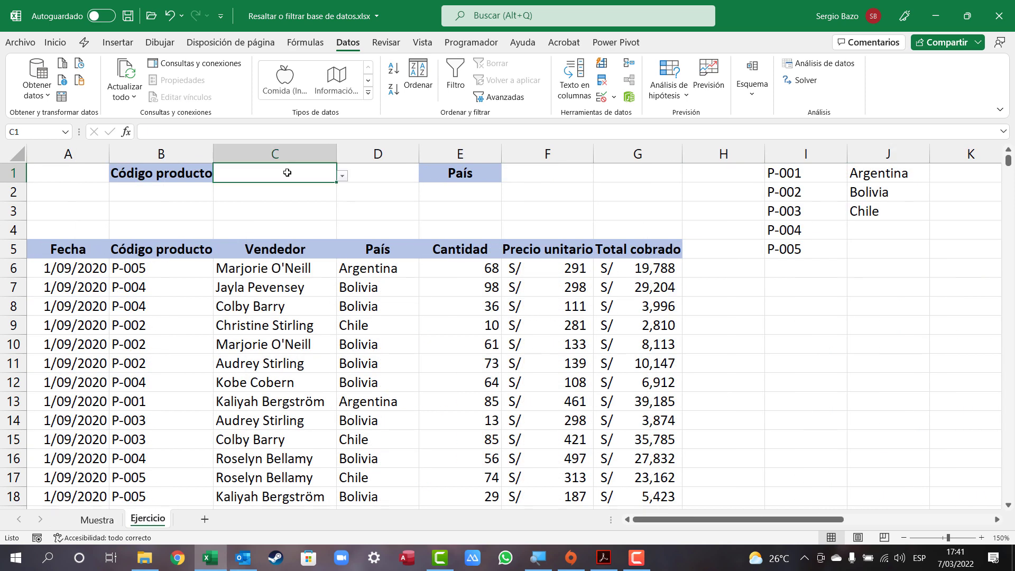
pyautogui.click(343, 176)
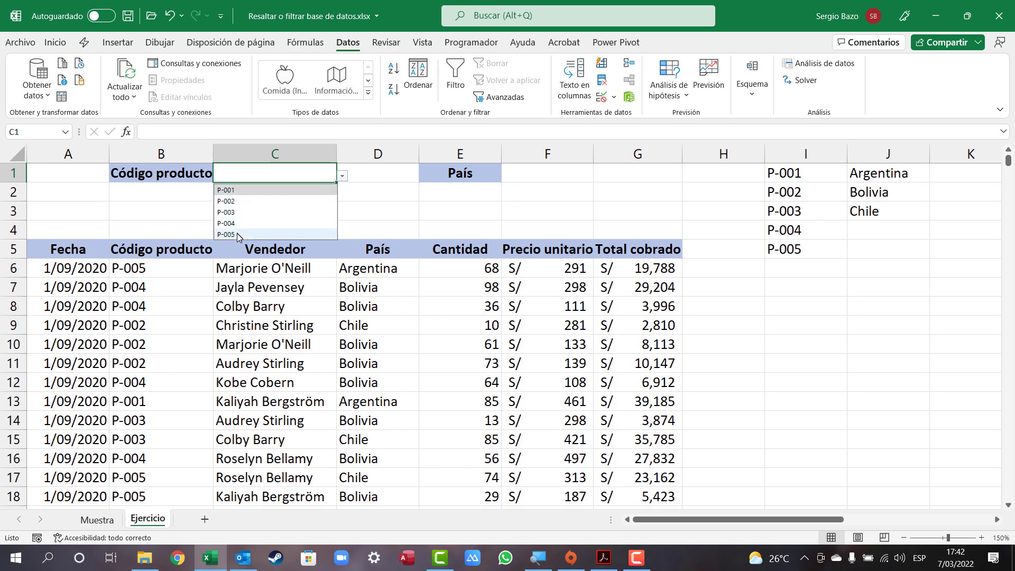
pyautogui.click(559, 177)
pyautogui.click(601, 177)
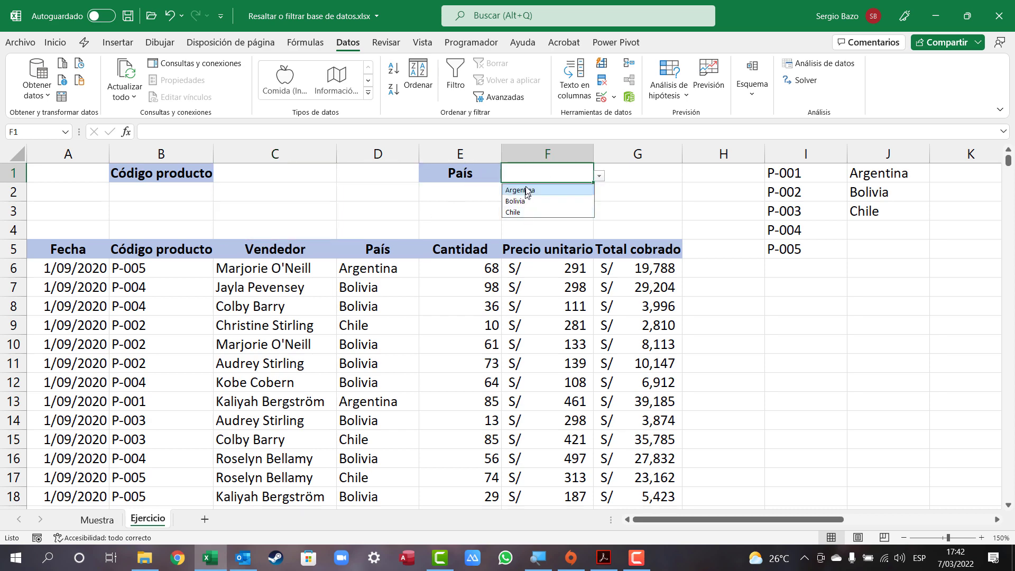
# Select the product code list P-001 to P-005, then return to cell C1
pyautogui.click(801, 173)
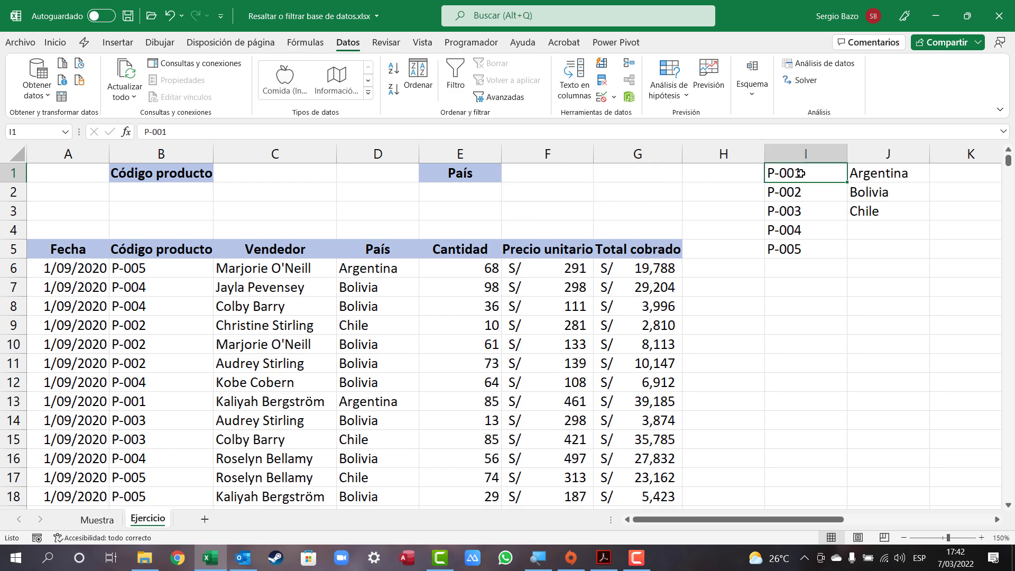
pyautogui.moveTo(799, 183); pyautogui.dragTo(796, 249)
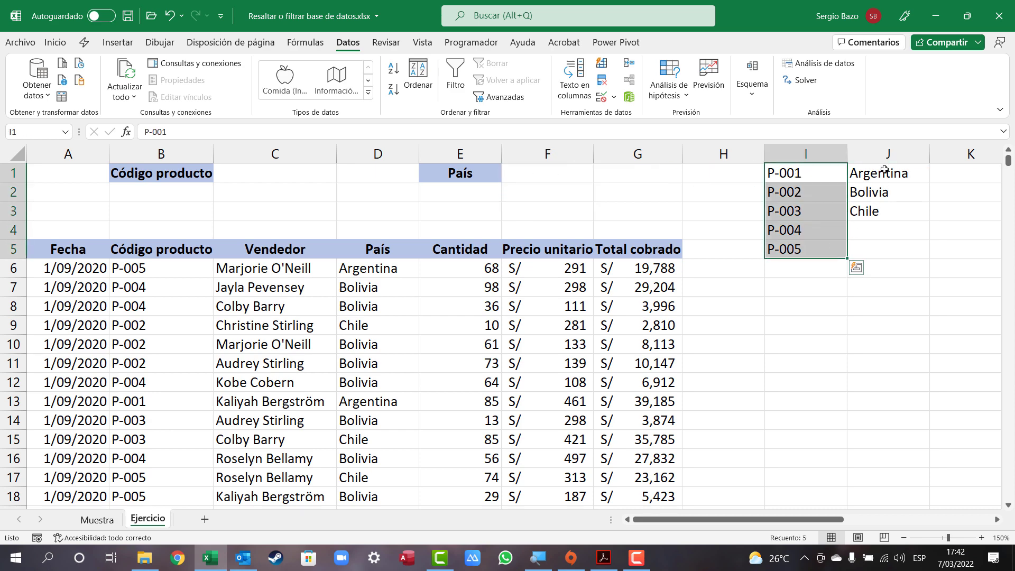
pyautogui.moveTo(882, 174); pyautogui.dragTo(885, 211)
pyautogui.click(234, 172)
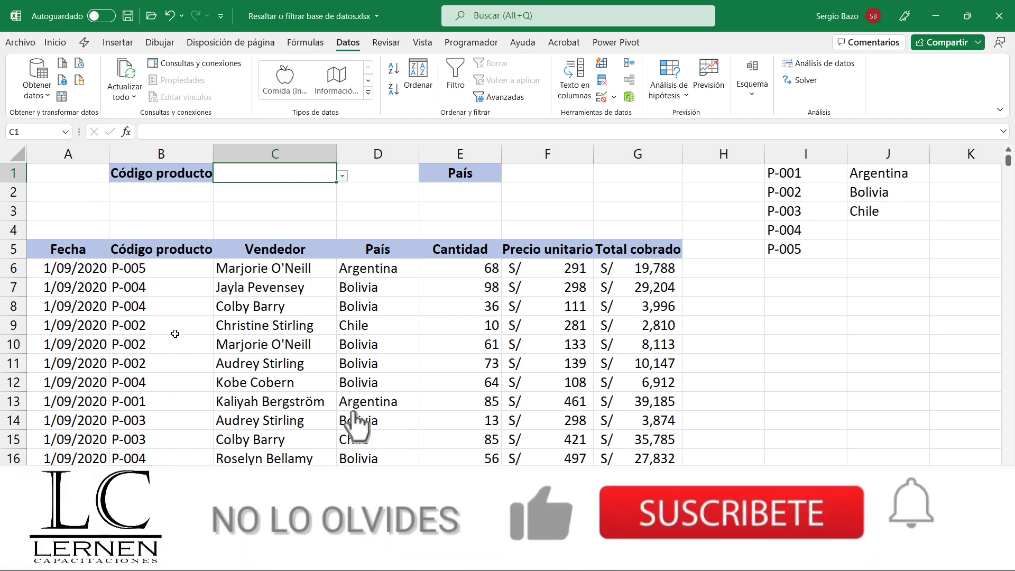
# Select the sales data block A6:G1816 and scroll back to the top
pyautogui.click(56, 268)
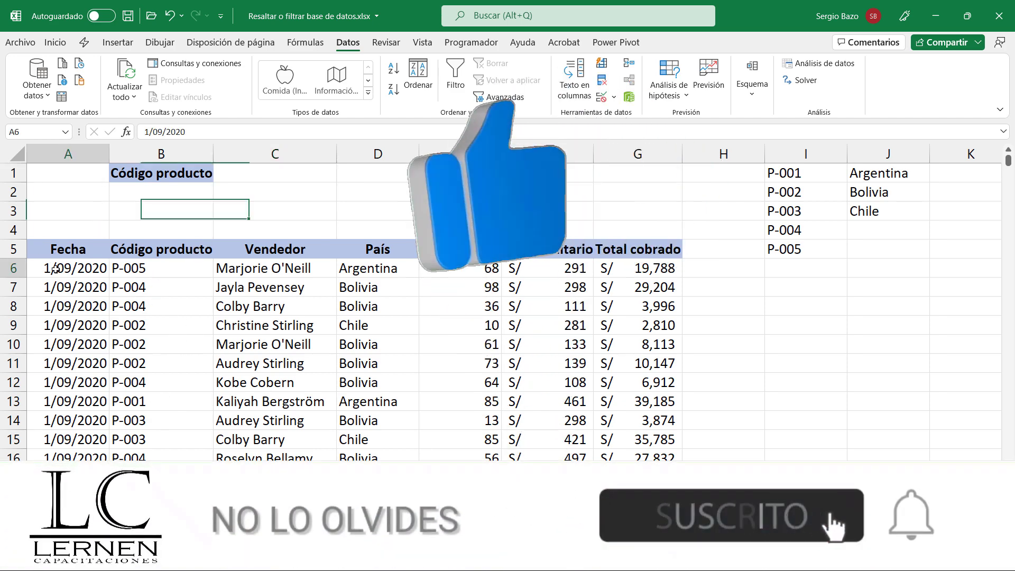
pyautogui.moveTo(56, 268)
pyautogui.mouseDown()
pyautogui.moveTo(637, 447)
pyautogui.moveTo(637, 477)
pyautogui.mouseUp()
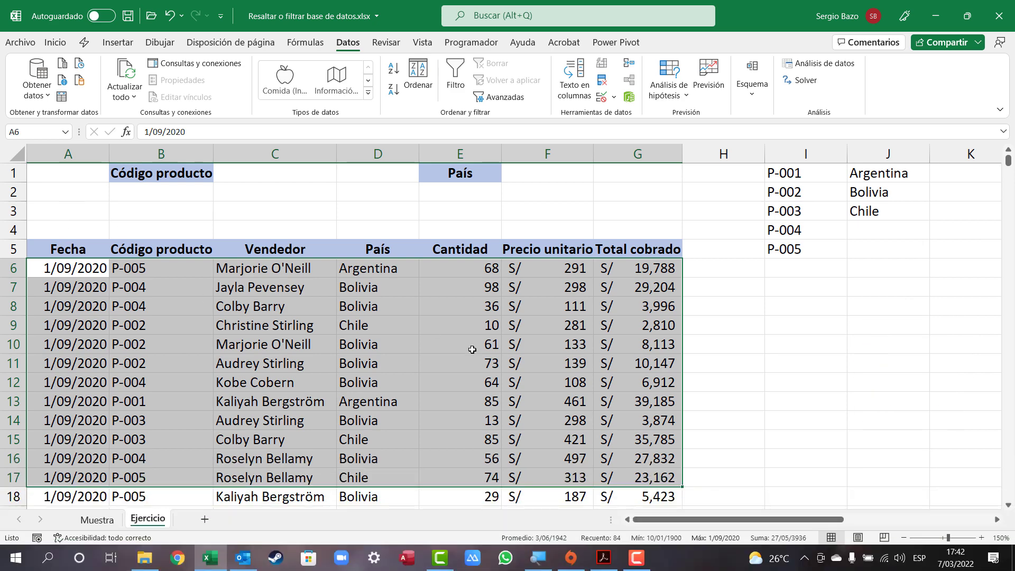
pyautogui.hotkey('ctrl', 'shift', 'Down')
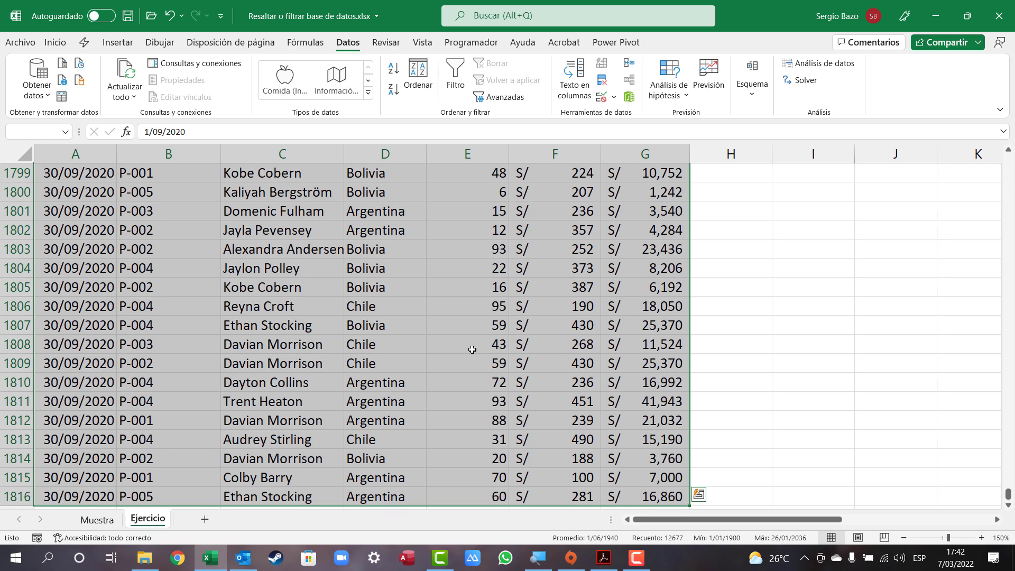
pyautogui.scroll(7, 719, 246)
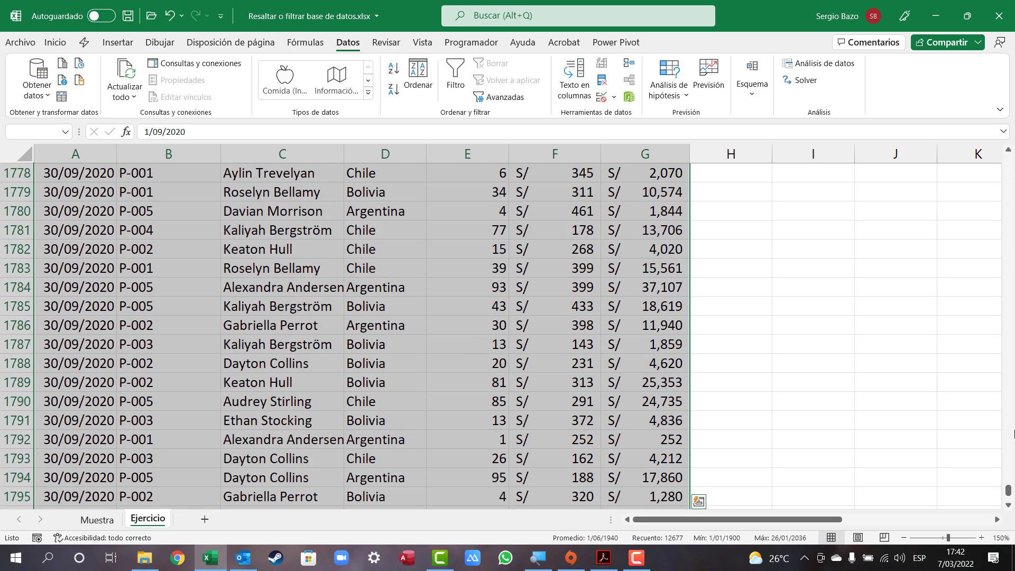
pyautogui.moveTo(1008, 490); pyautogui.dragTo(1010, 74)
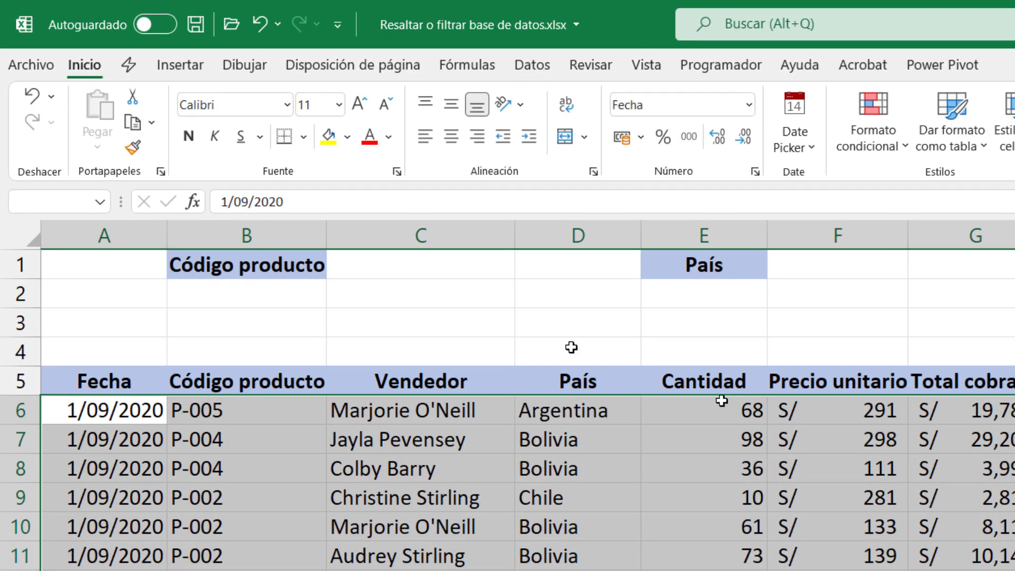
# Create a new conditional formatting rule using a formula to determine which cells to format
pyautogui.click(868, 142)
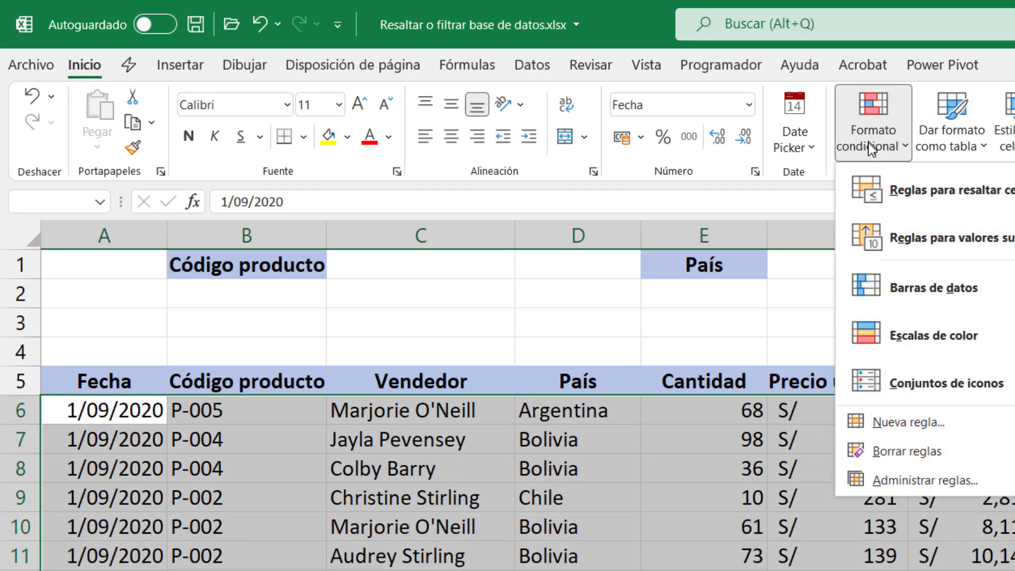
pyautogui.click(897, 420)
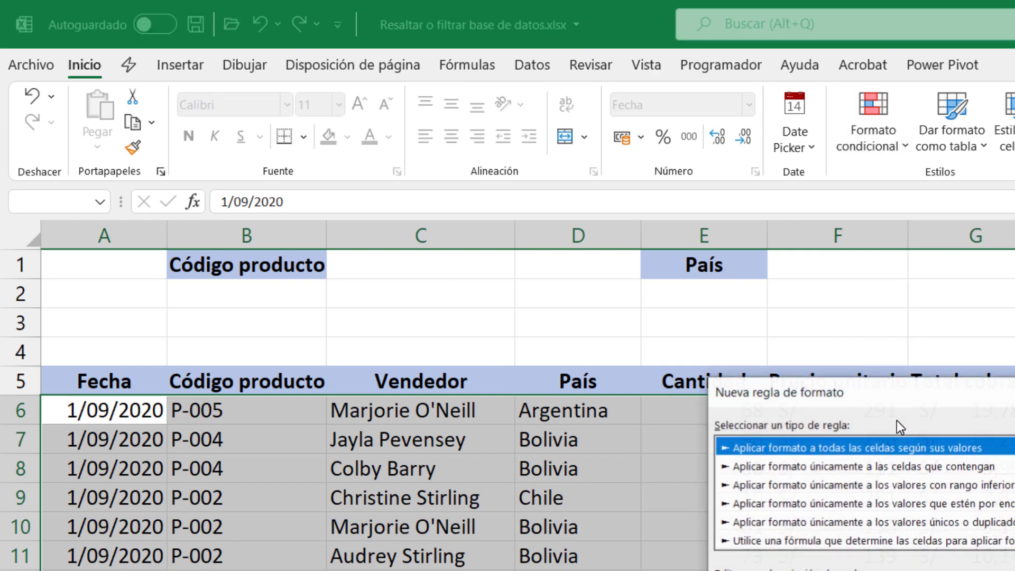
pyautogui.moveTo(894, 394); pyautogui.dragTo(714, 278)
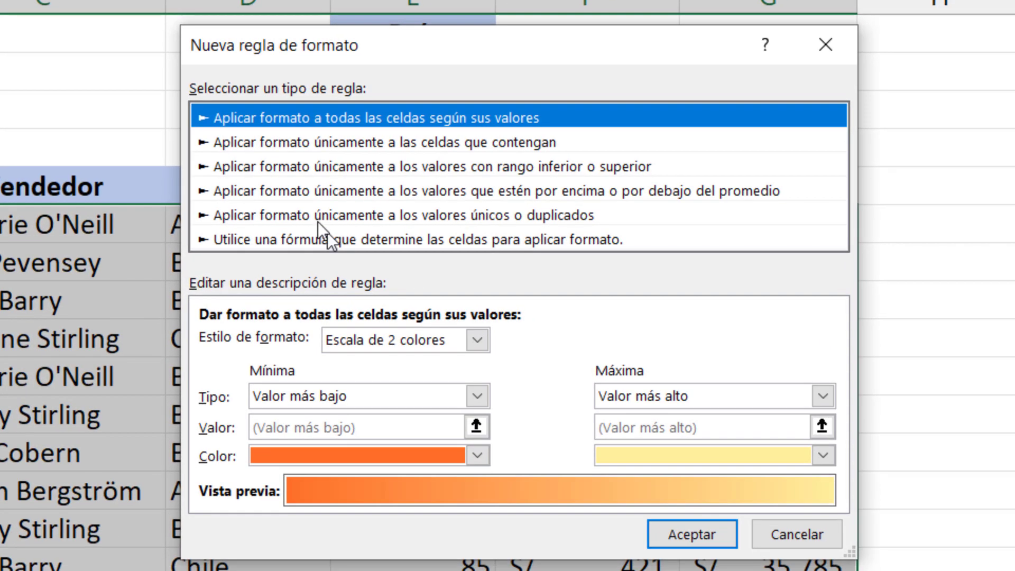
pyautogui.click(317, 240)
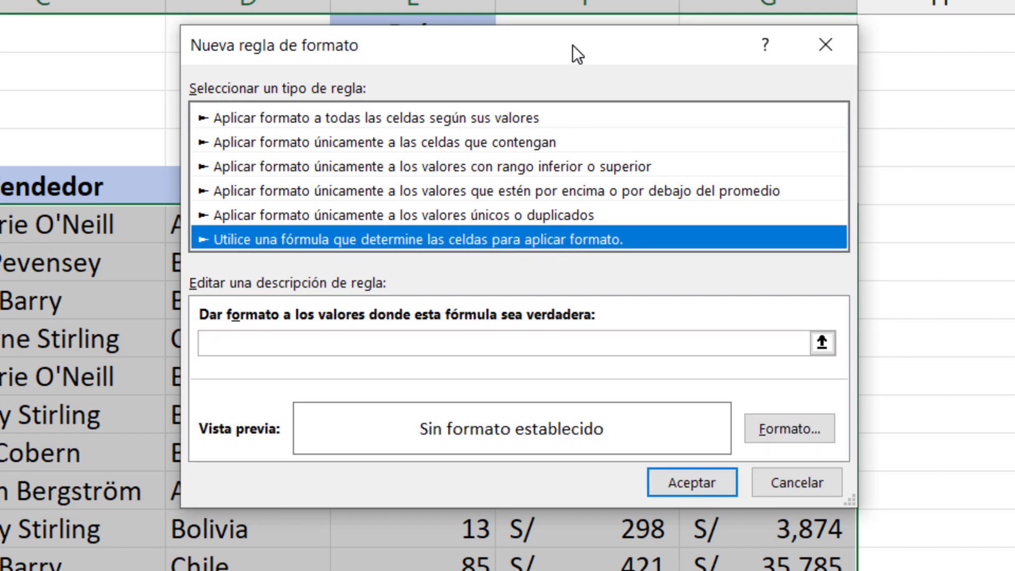
pyautogui.moveTo(572, 46); pyautogui.dragTo(569, 93)
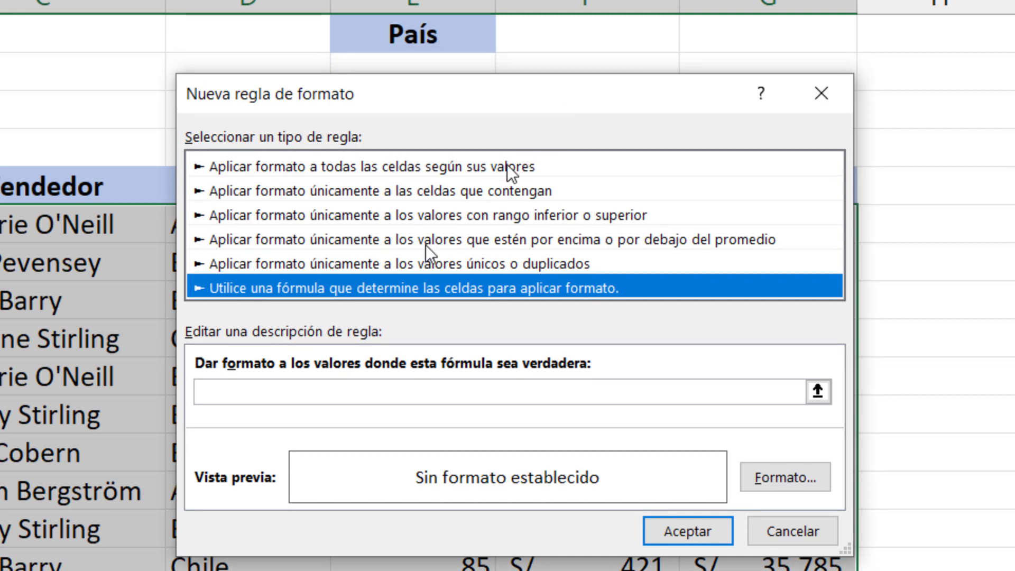
# Enter the product code comparison $C$1=$B6 in the rule formula
pyautogui.click(254, 391)
pyautogui.write('=y(')
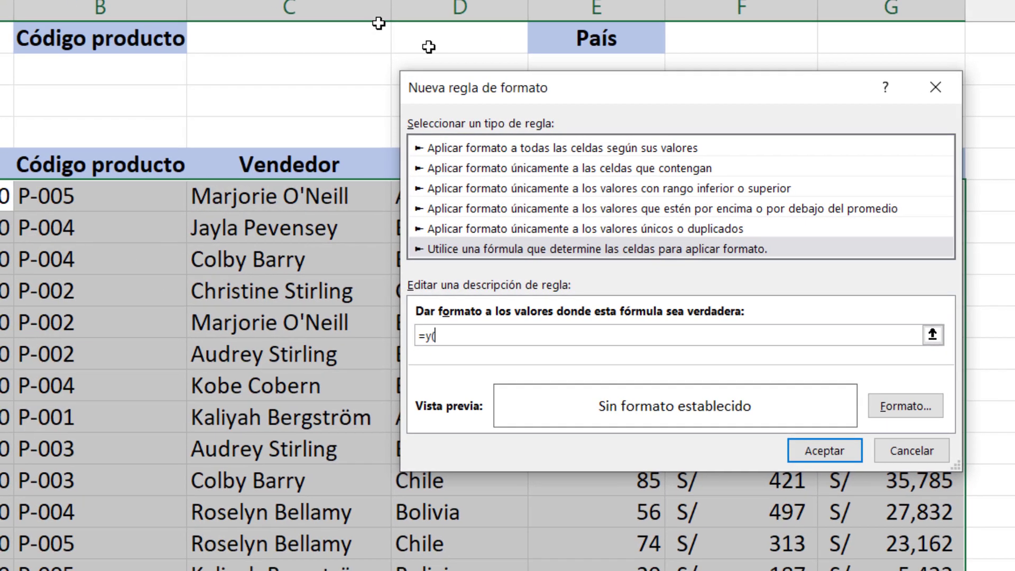
pyautogui.click(269, 36)
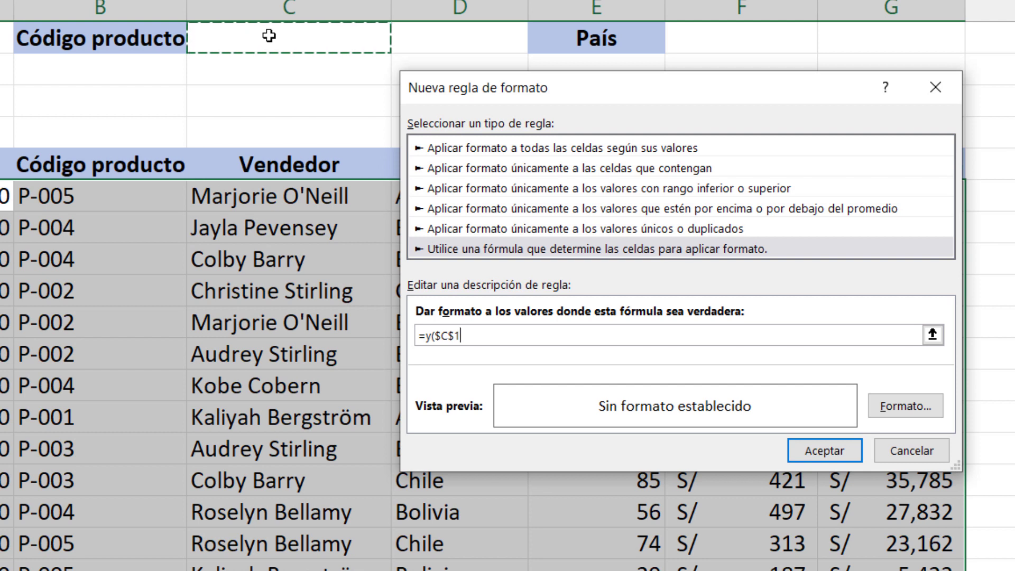
pyautogui.write('=')
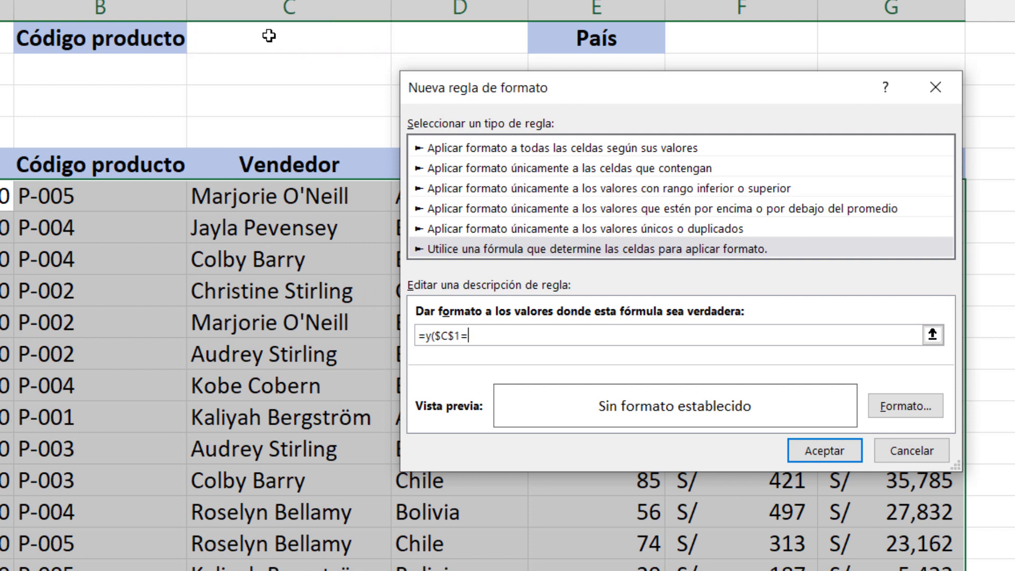
pyautogui.click(97, 196)
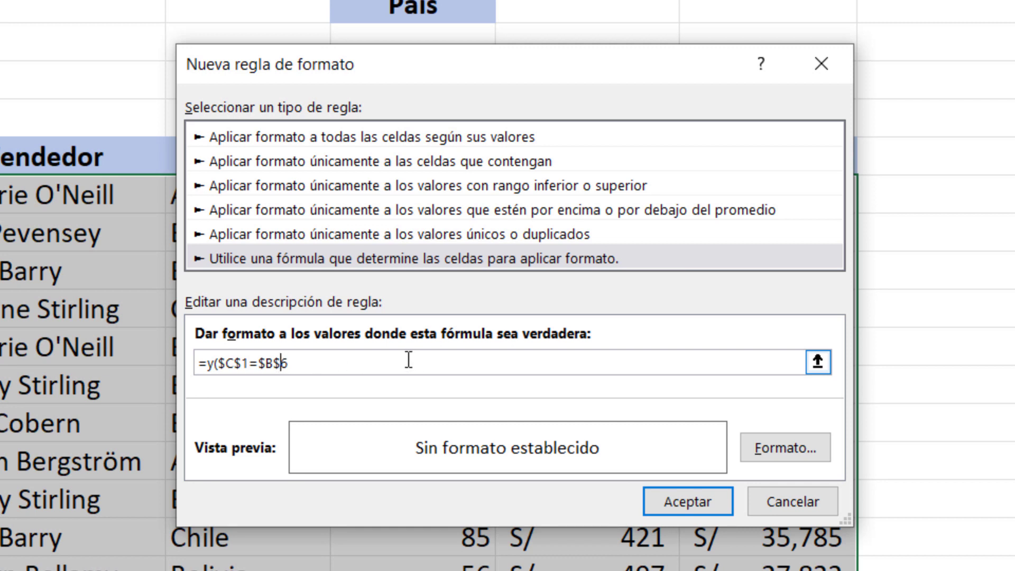
pyautogui.press('BackSpace')
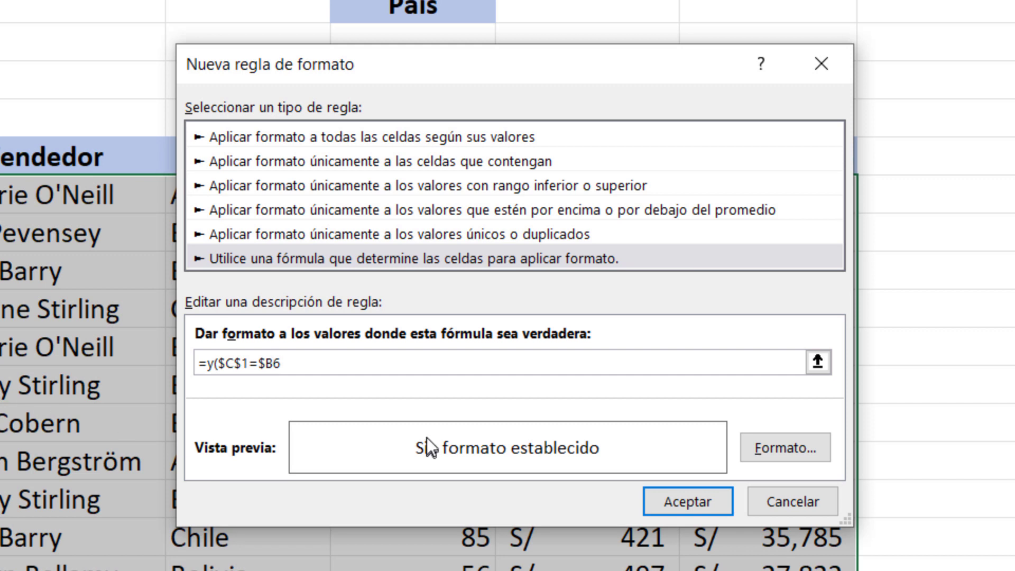
pyautogui.click(298, 363)
pyautogui.write(';')
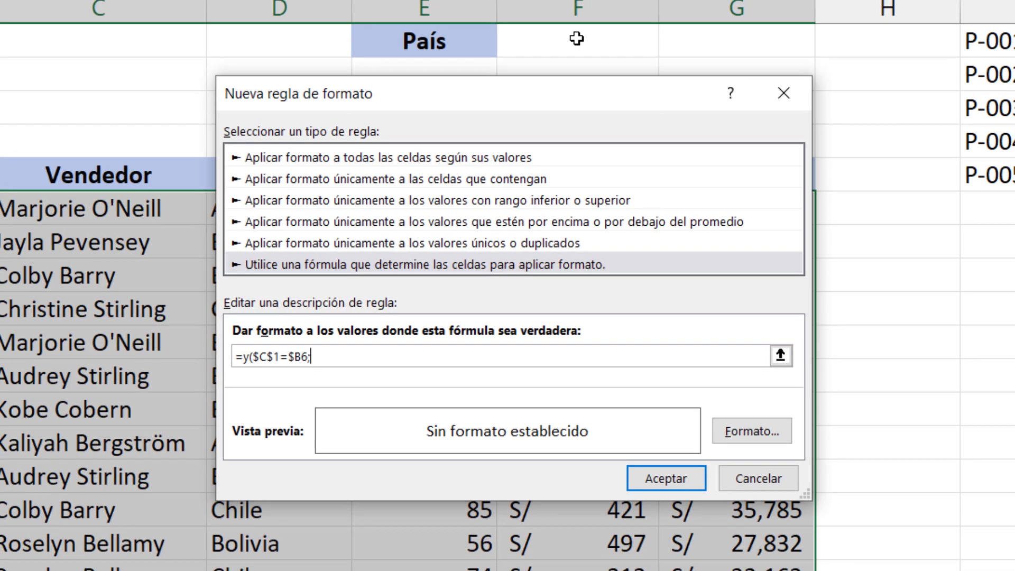
# Add the country comparison $F$1=$D6, completing =y($C$1=$B6;$F$1=$D6)
pyautogui.click(576, 38)
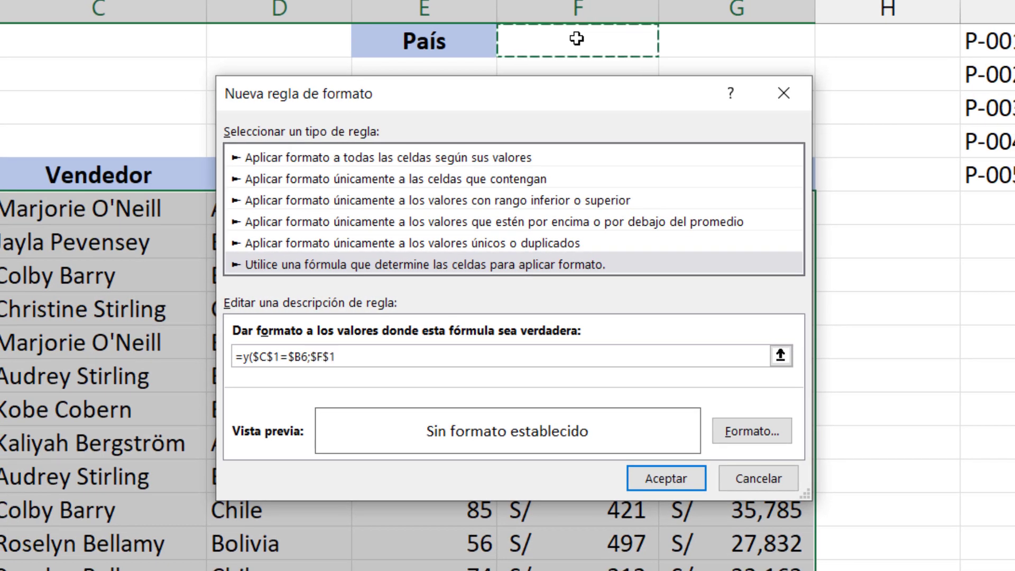
pyautogui.write('=')
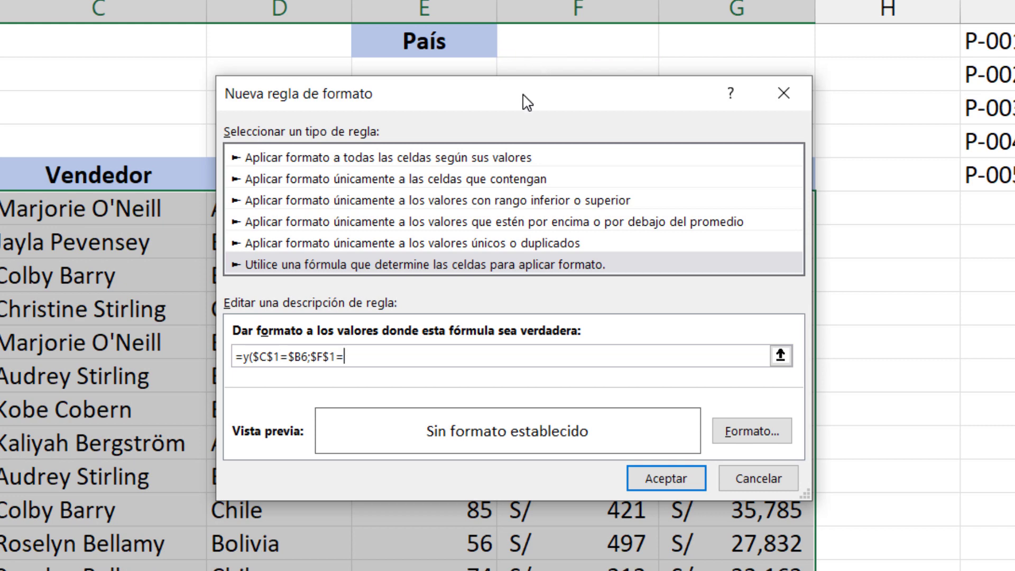
pyautogui.moveTo(528, 102); pyautogui.dragTo(511, 262)
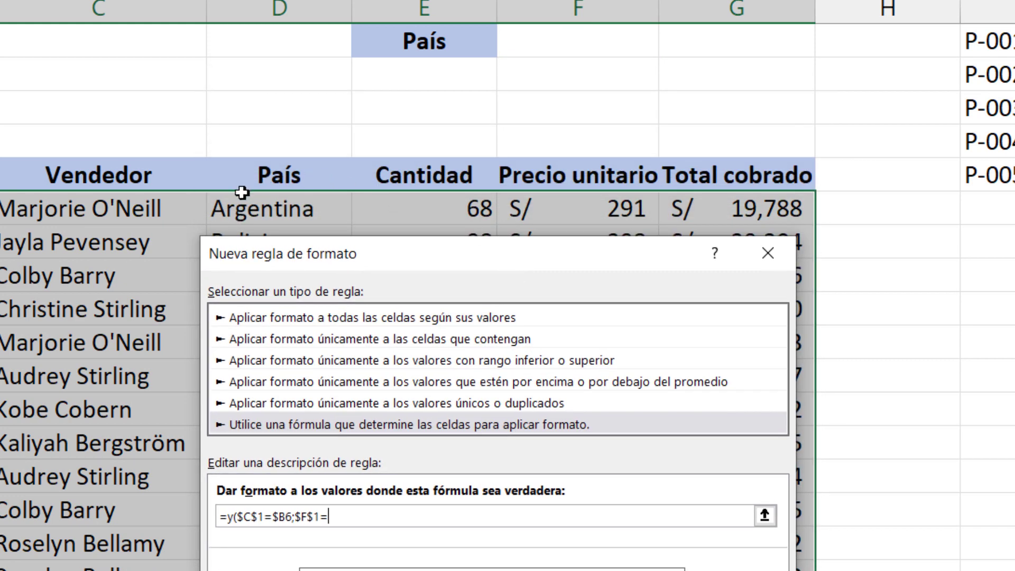
pyautogui.click(244, 197)
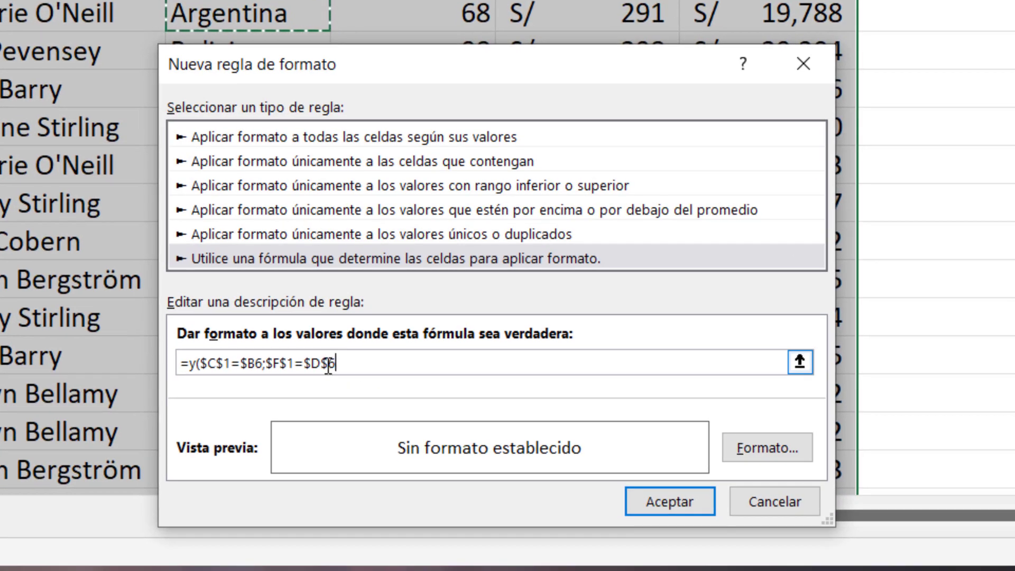
pyautogui.click(328, 364)
pyautogui.press('BackSpace')
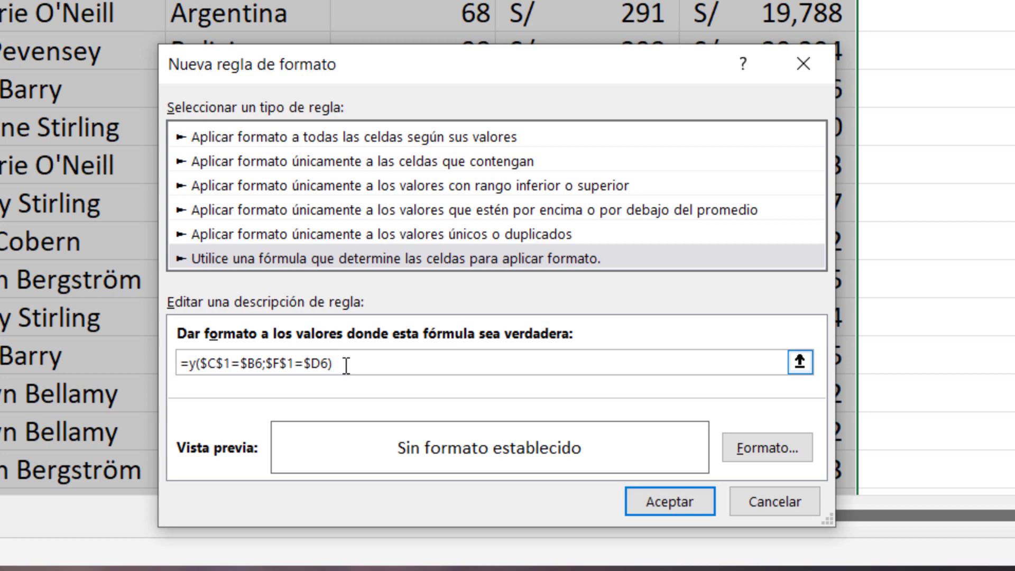
# Give matching rows bold red text on a light blue fill and save the rule
pyautogui.click(772, 446)
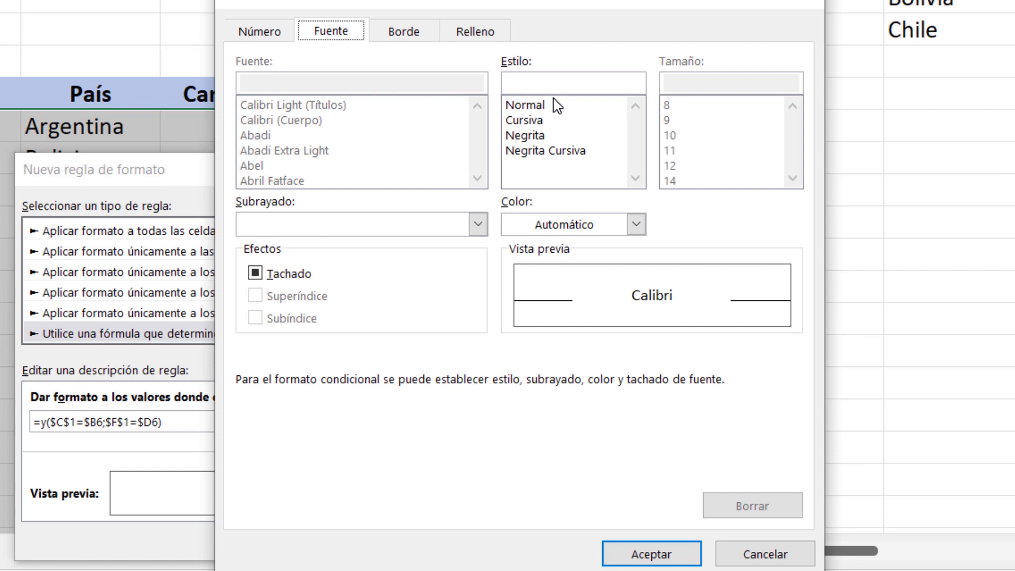
pyautogui.click(526, 136)
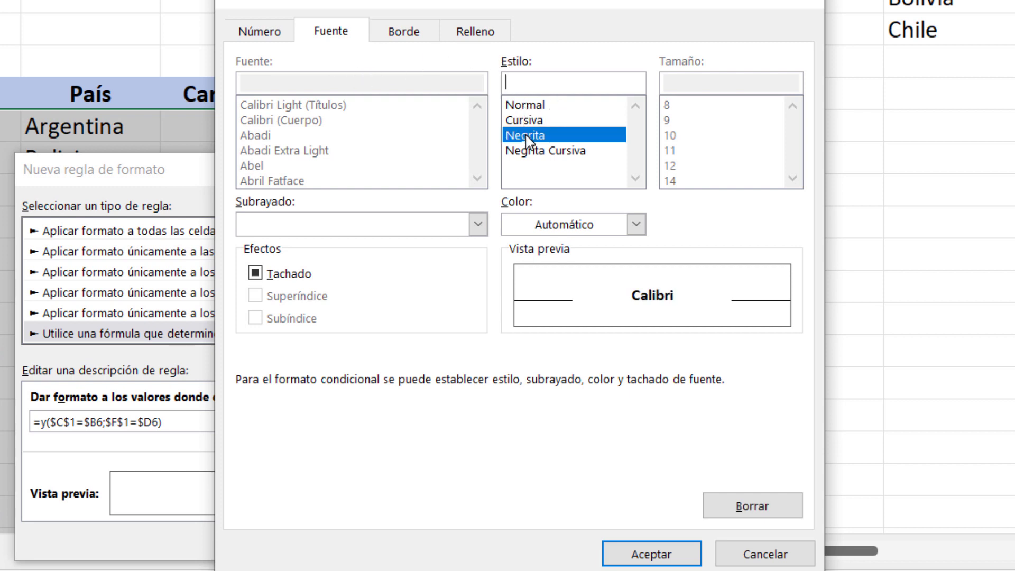
pyautogui.click(636, 224)
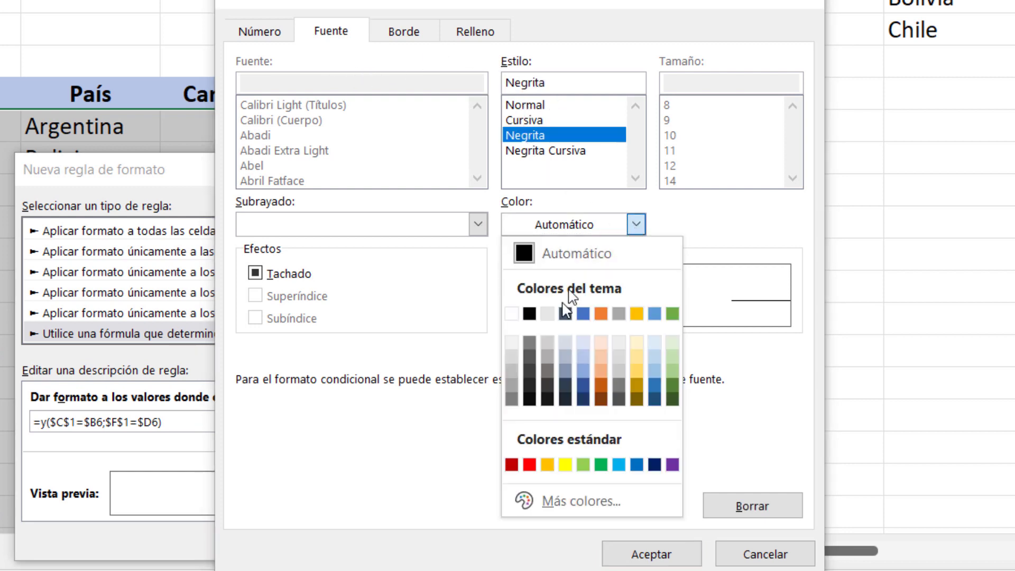
pyautogui.click(529, 464)
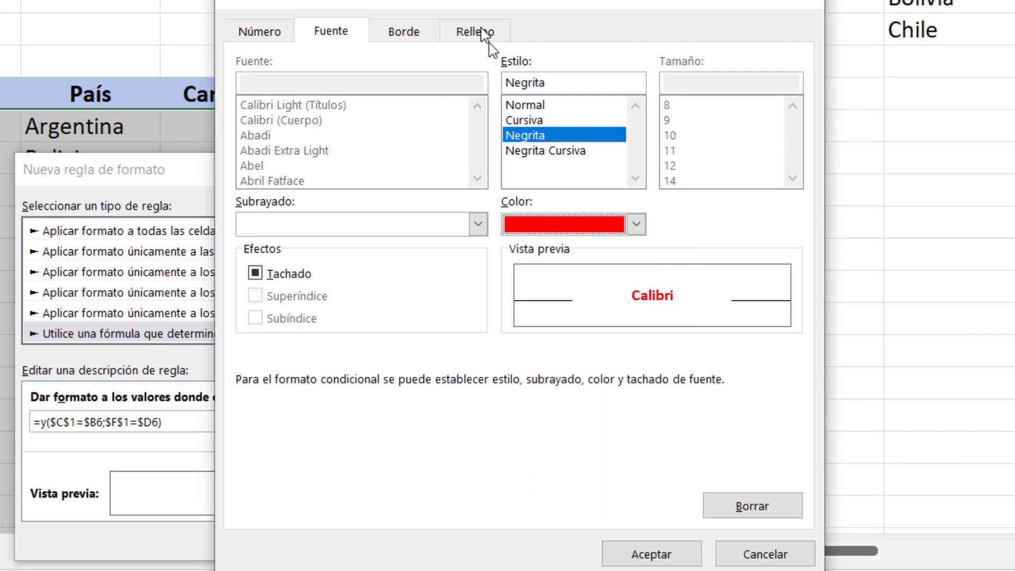
pyautogui.click(474, 32)
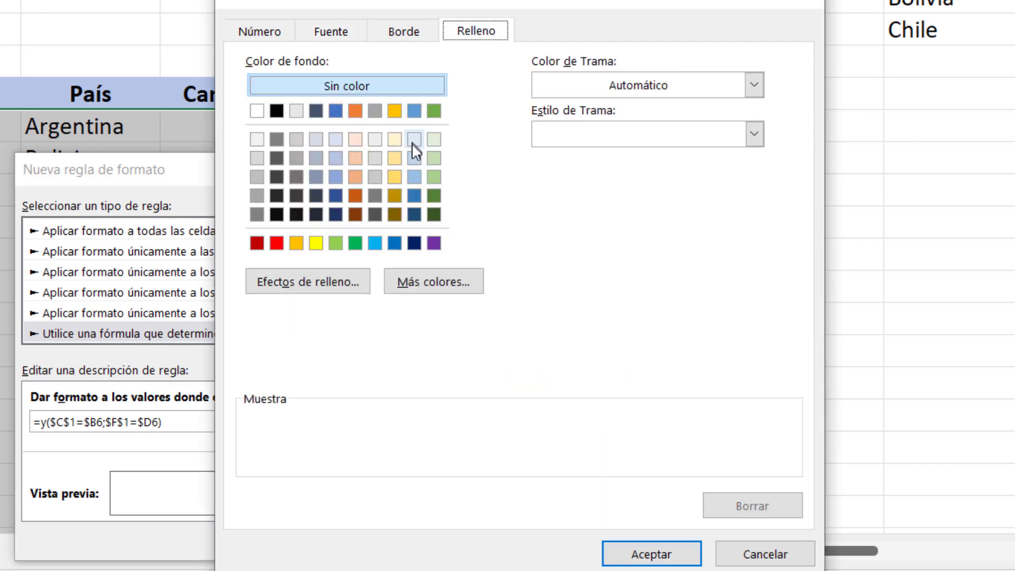
pyautogui.click(414, 157)
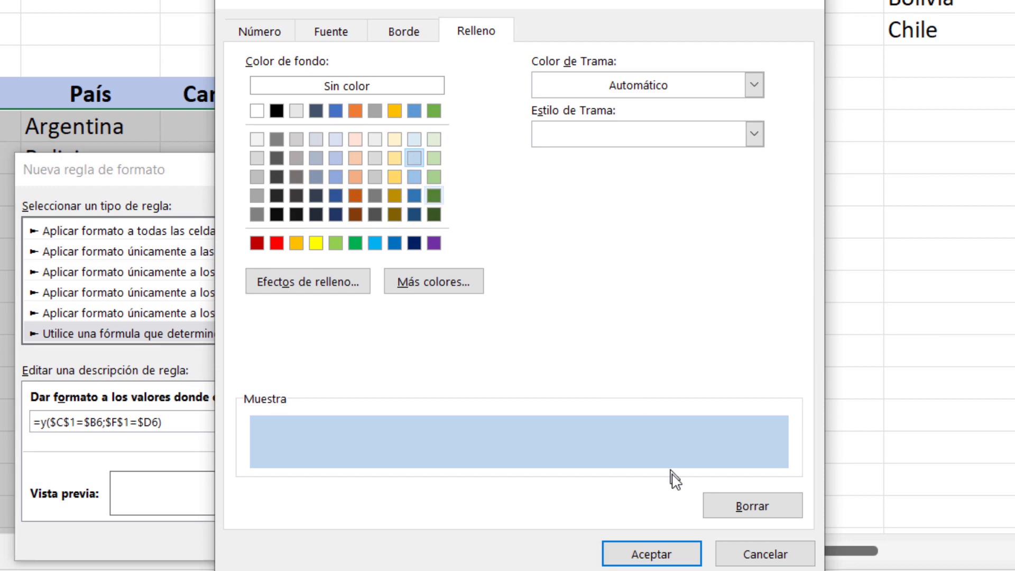
pyautogui.click(652, 553)
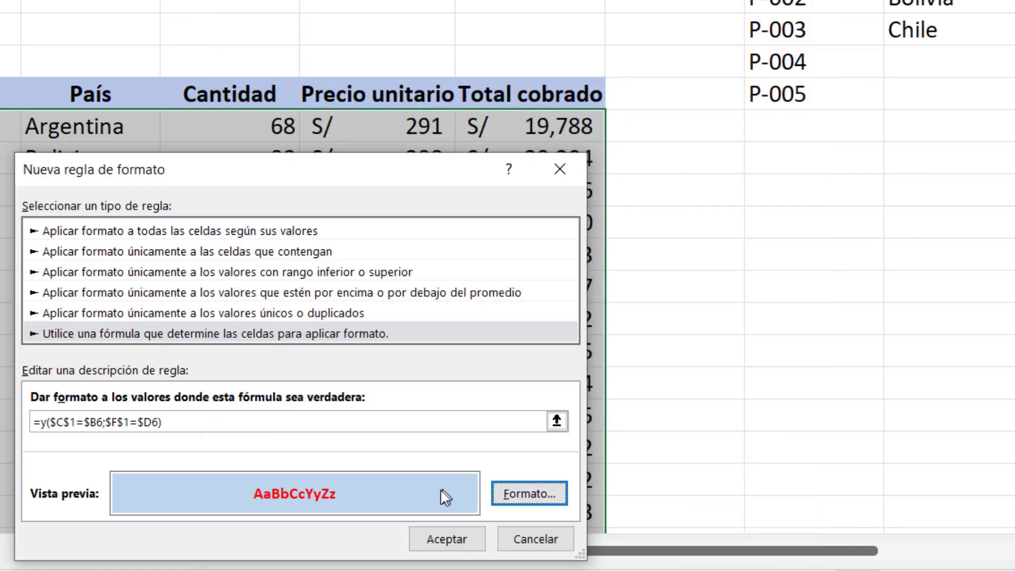
pyautogui.click(447, 538)
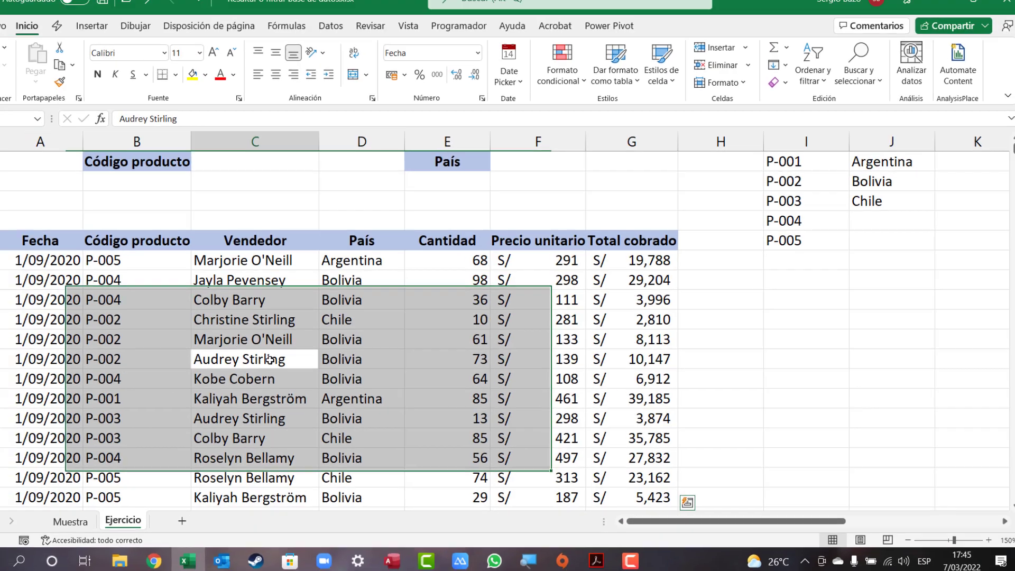
# Choose P-002 in C1 and Chile in F1, highlighting matching row 9
pyautogui.click(310, 363)
pyautogui.click(274, 174)
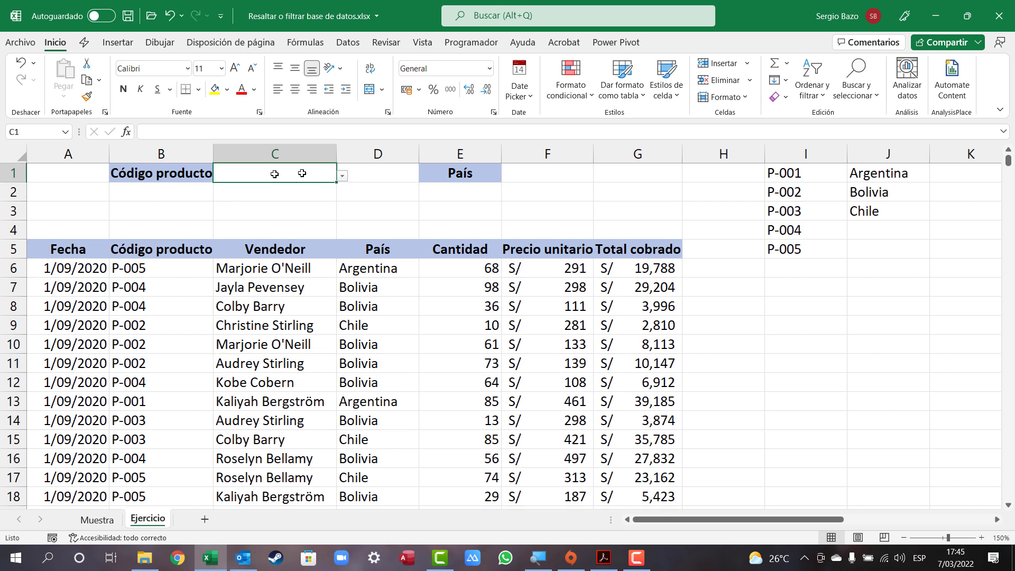
pyautogui.click(344, 177)
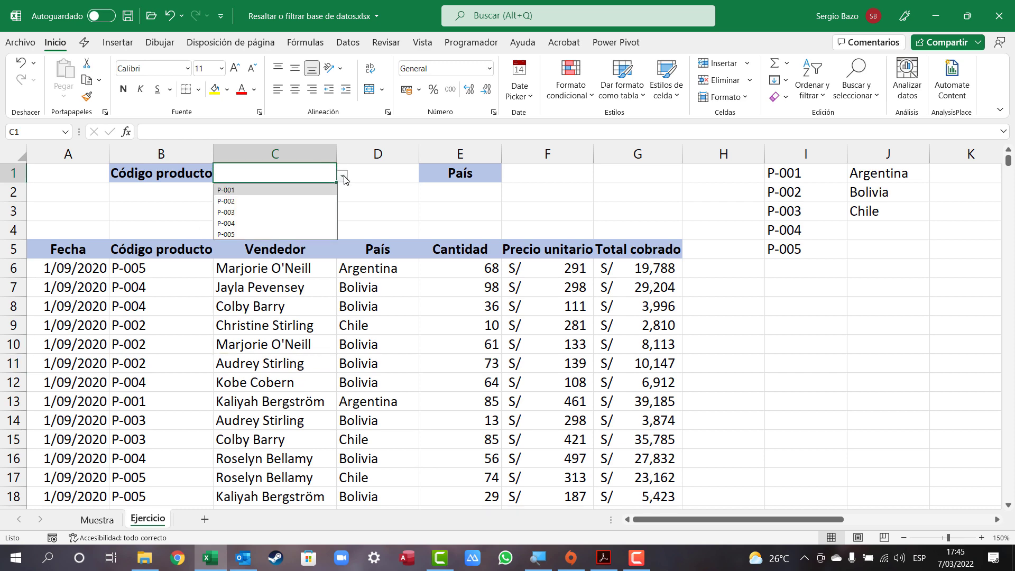
pyautogui.click(249, 204)
pyautogui.click(581, 177)
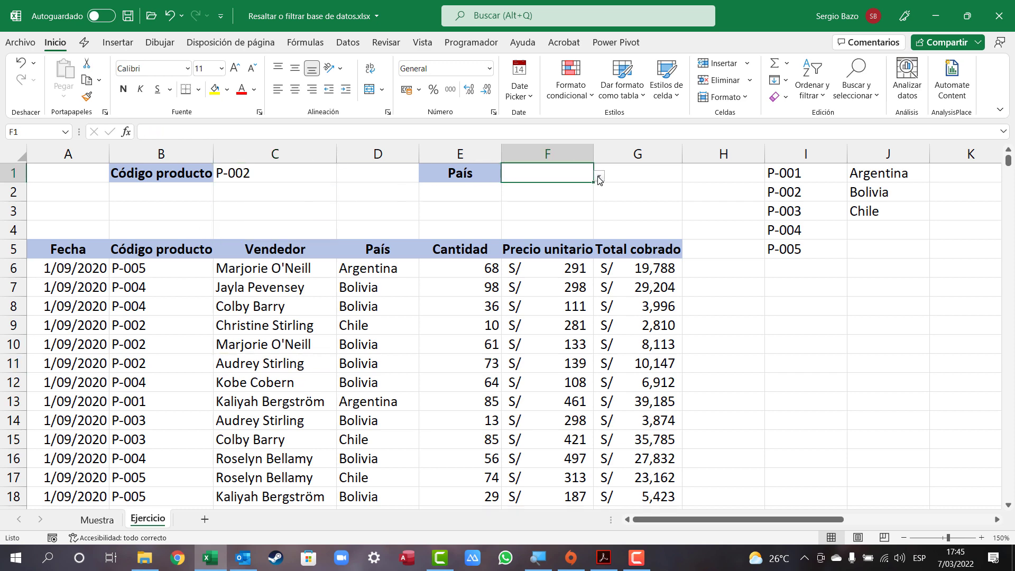
pyautogui.click(599, 177)
pyautogui.click(518, 210)
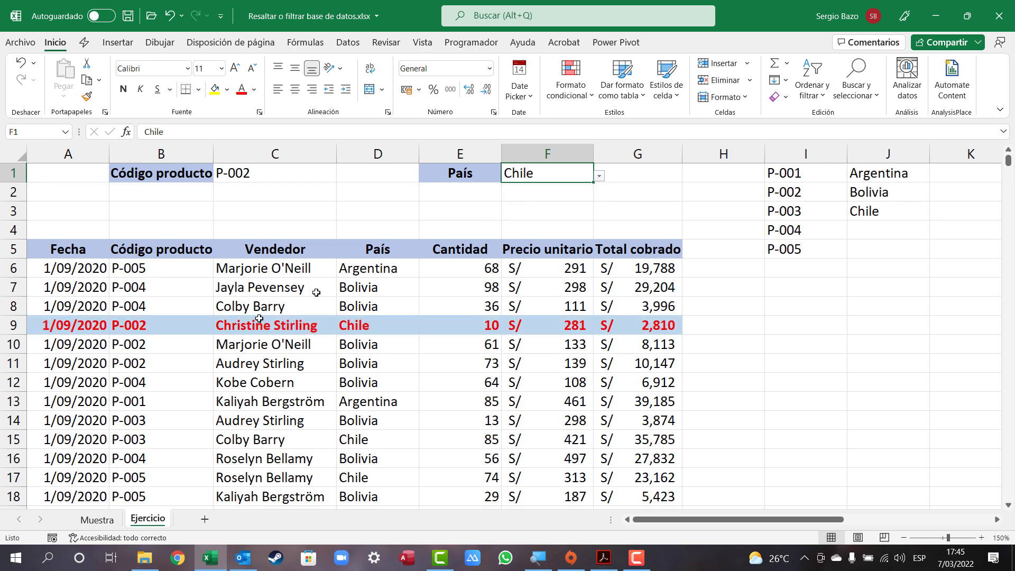
# Scroll down the table to check the highlighted P-002 Chile sales
pyautogui.scroll(-1, 183, 386)
pyautogui.scroll(-6, 183, 385)
pyautogui.scroll(-1, 183, 386)
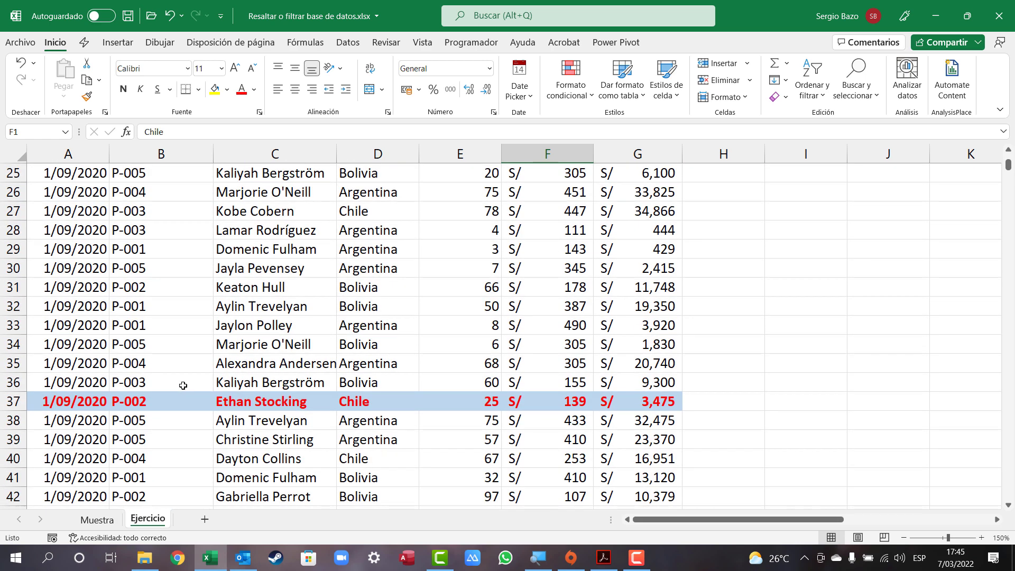
pyautogui.scroll(-3, 182, 385)
pyautogui.scroll(-5, 183, 386)
pyautogui.scroll(-9, 183, 386)
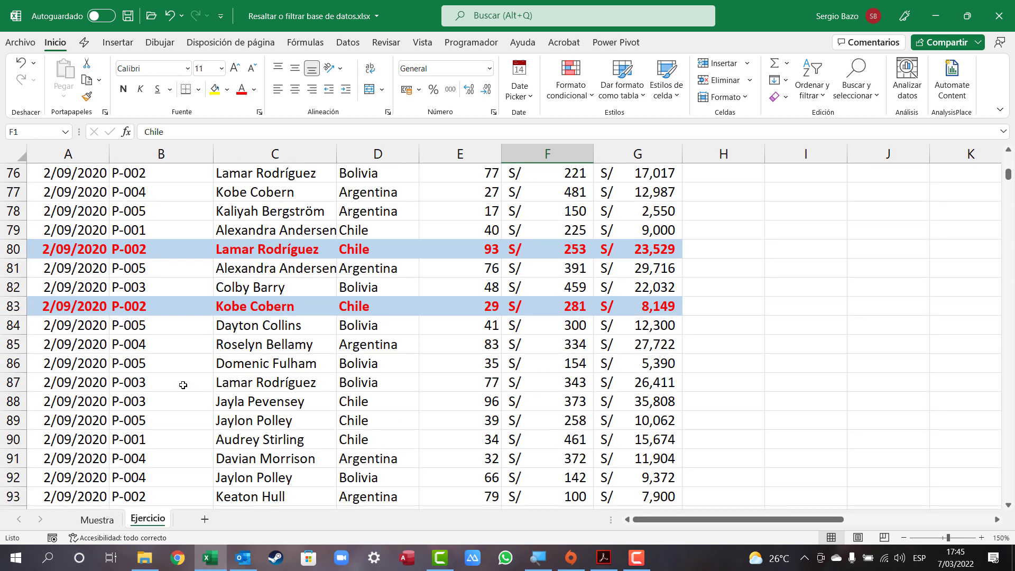
pyautogui.scroll(-8, 183, 385)
pyautogui.scroll(-8, 183, 385)
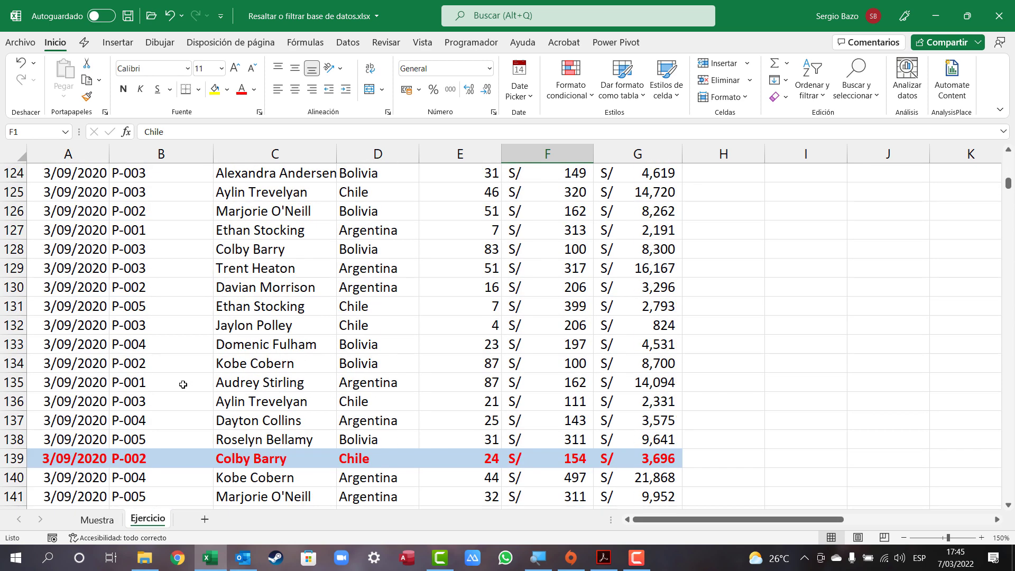
pyautogui.scroll(-2, 183, 385)
pyautogui.scroll(-1, 183, 384)
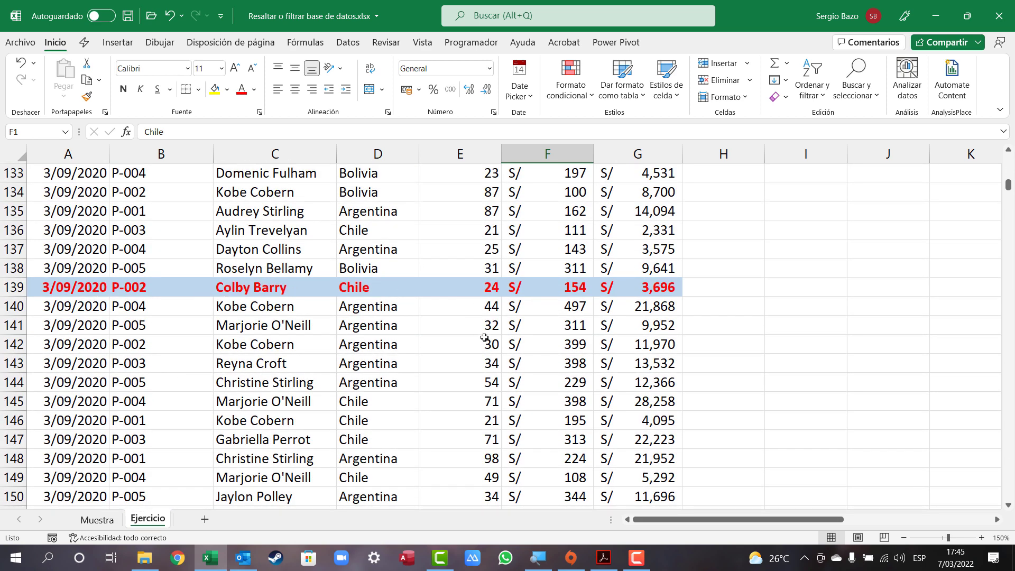
# Return to the top and bring the empty side table in columns K–U into view
pyautogui.scroll(11, 484, 337)
pyautogui.scroll(14, 484, 338)
pyautogui.scroll(7, 484, 337)
pyautogui.scroll(7, 485, 337)
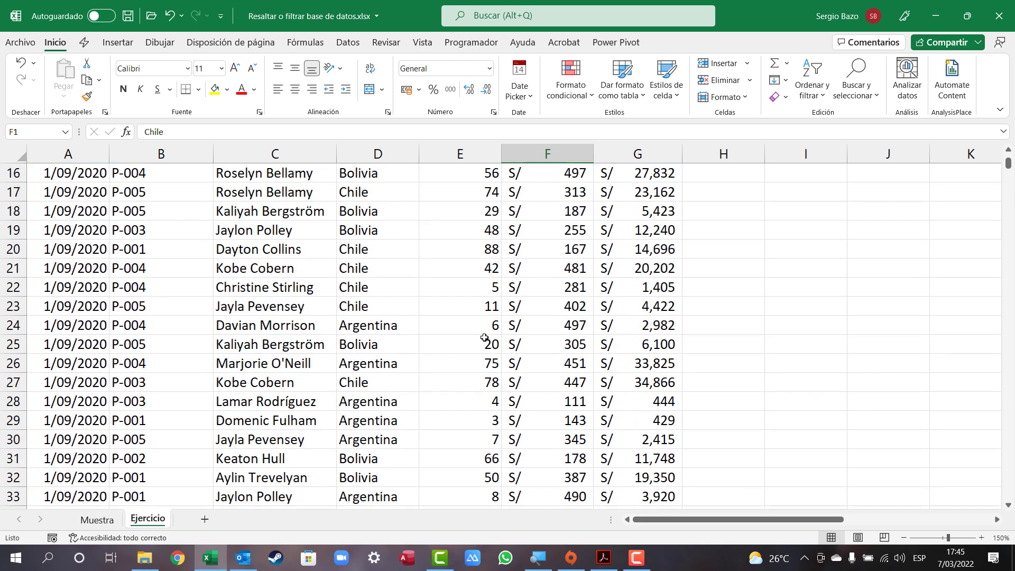
pyautogui.scroll(5, 484, 337)
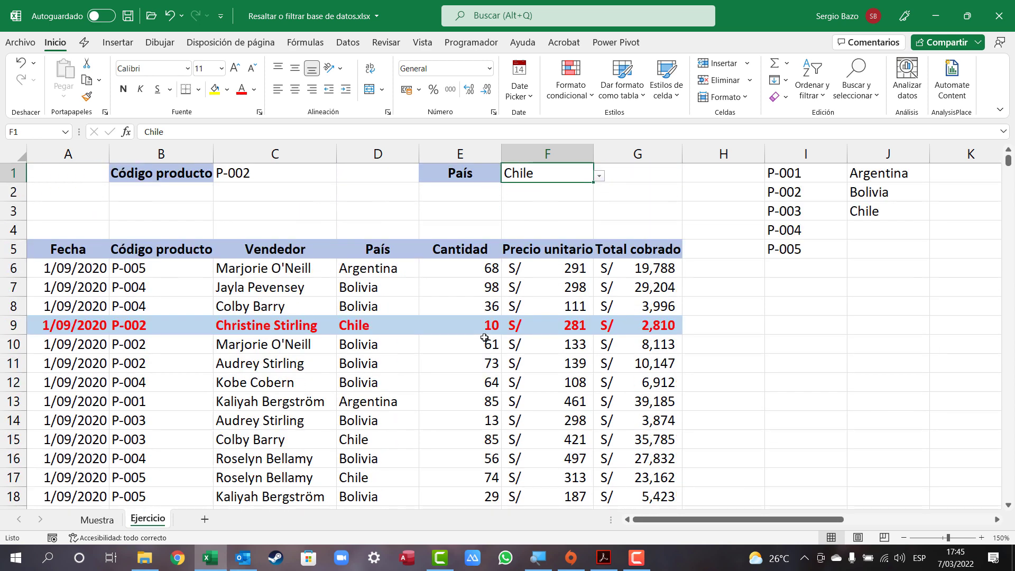
pyautogui.click(998, 519)
pyautogui.click(998, 519)
pyautogui.click(997, 520)
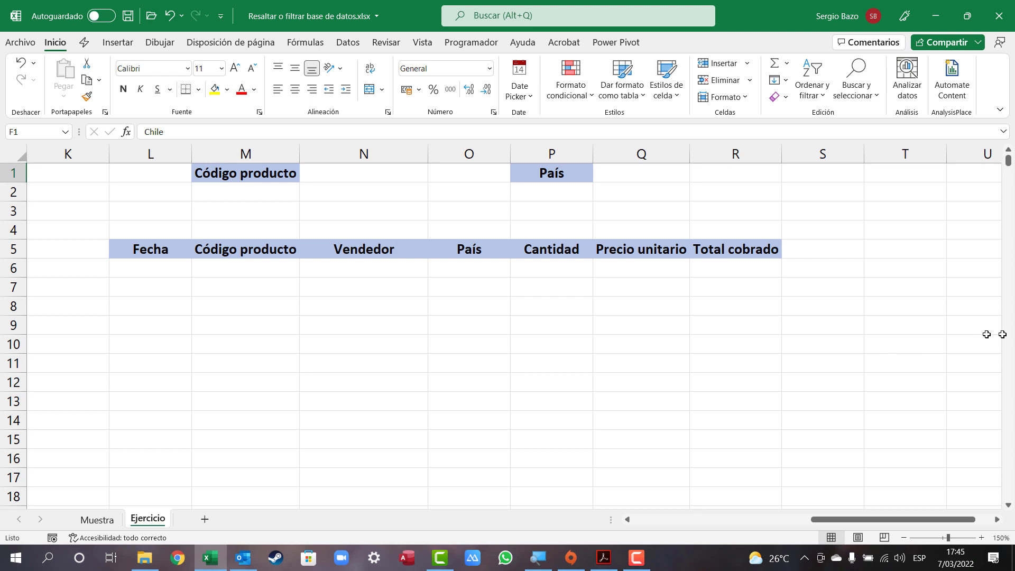
pyautogui.click(886, 194)
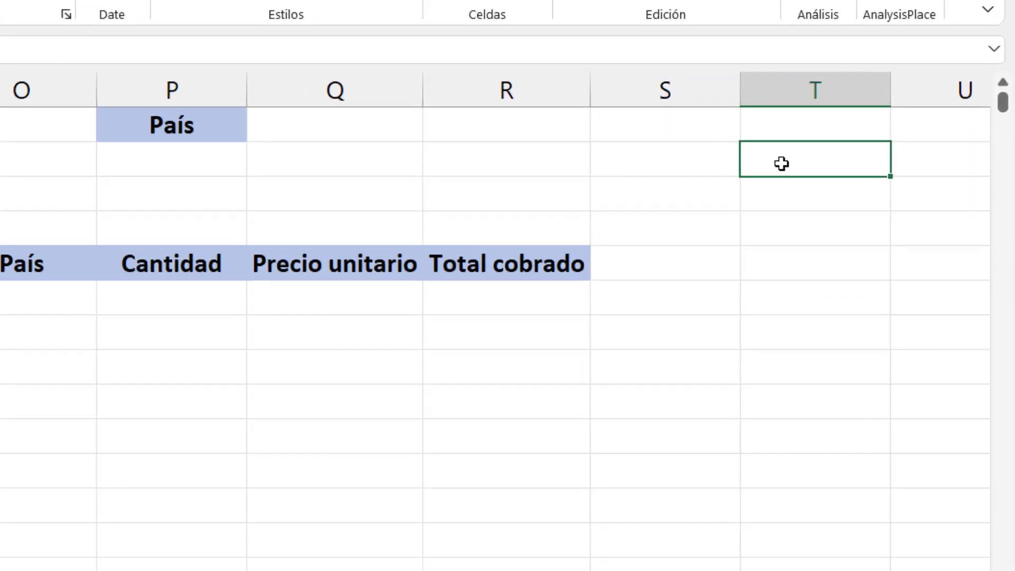
pyautogui.write('=fil')
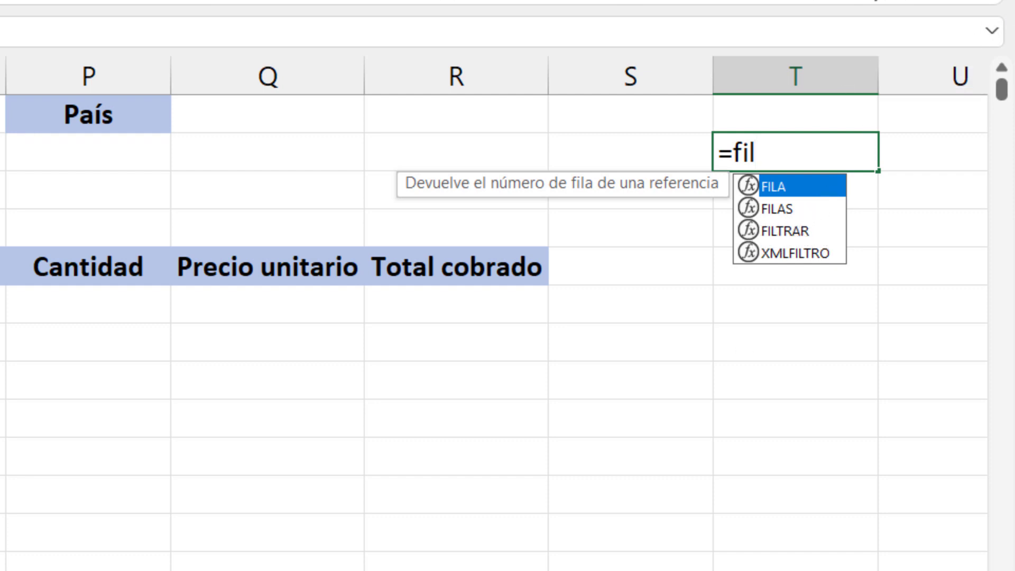
pyautogui.press('Escape')
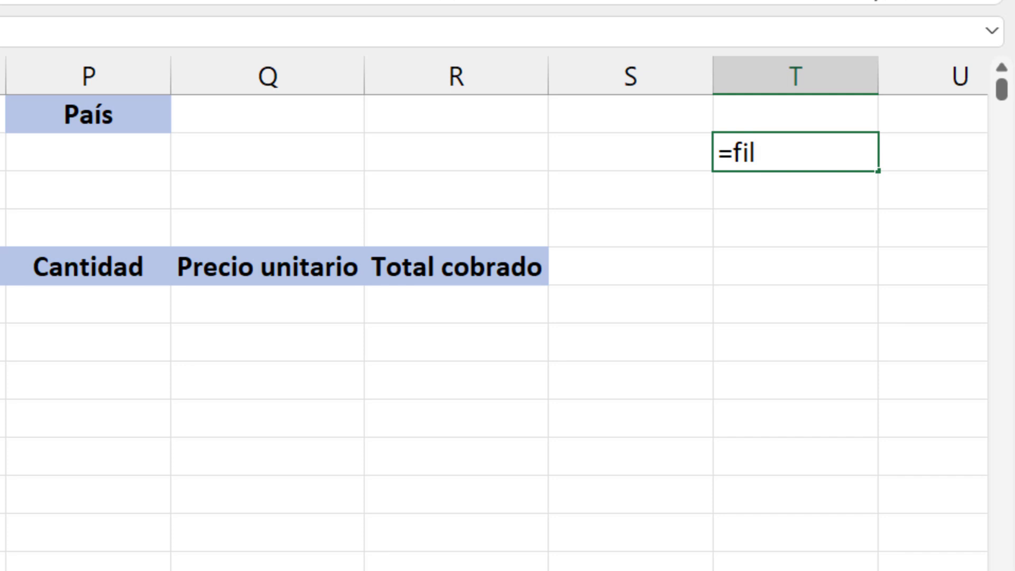
pyautogui.press('Escape')
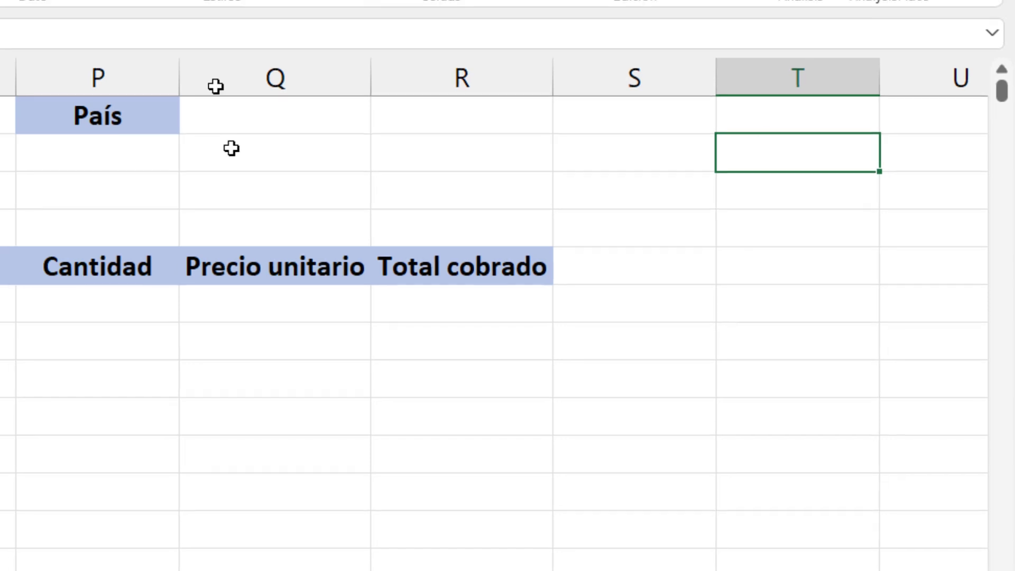
pyautogui.click(420, 174)
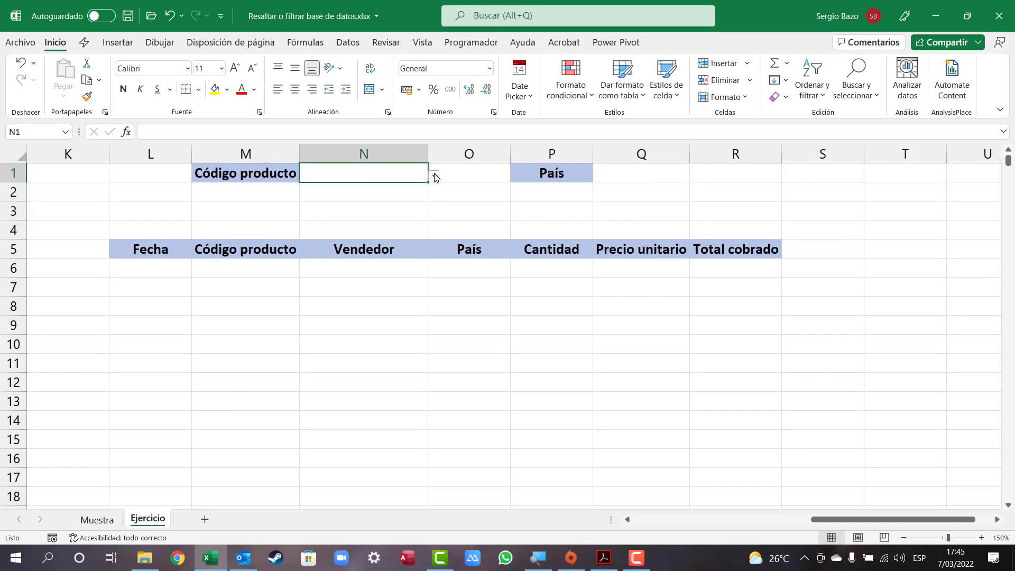
pyautogui.click(435, 176)
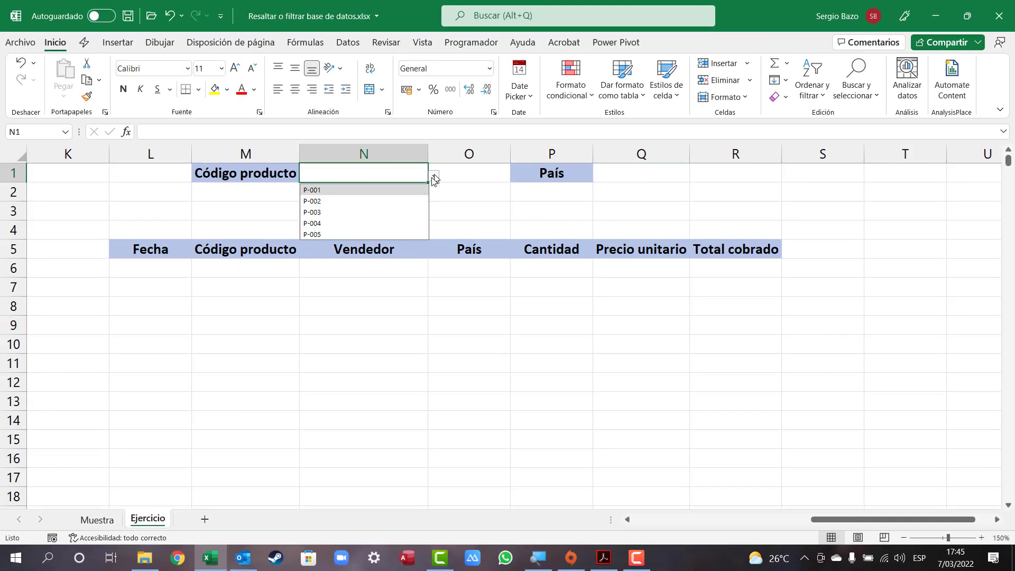
pyautogui.click(651, 178)
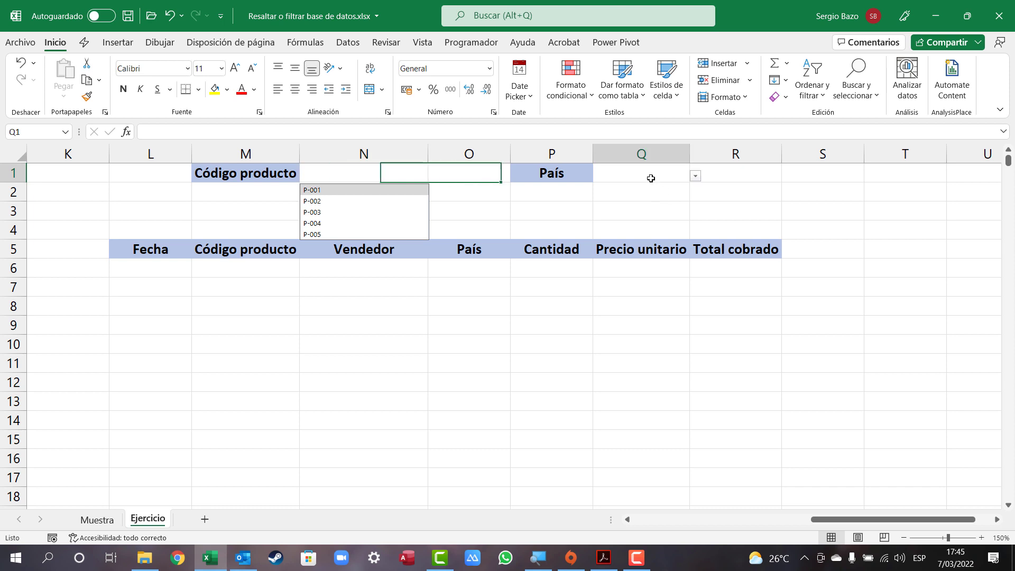
pyautogui.click(695, 176)
# Start a fresh FILTRAR formula in cell L6 under the Fecha heading
pyautogui.click(750, 173)
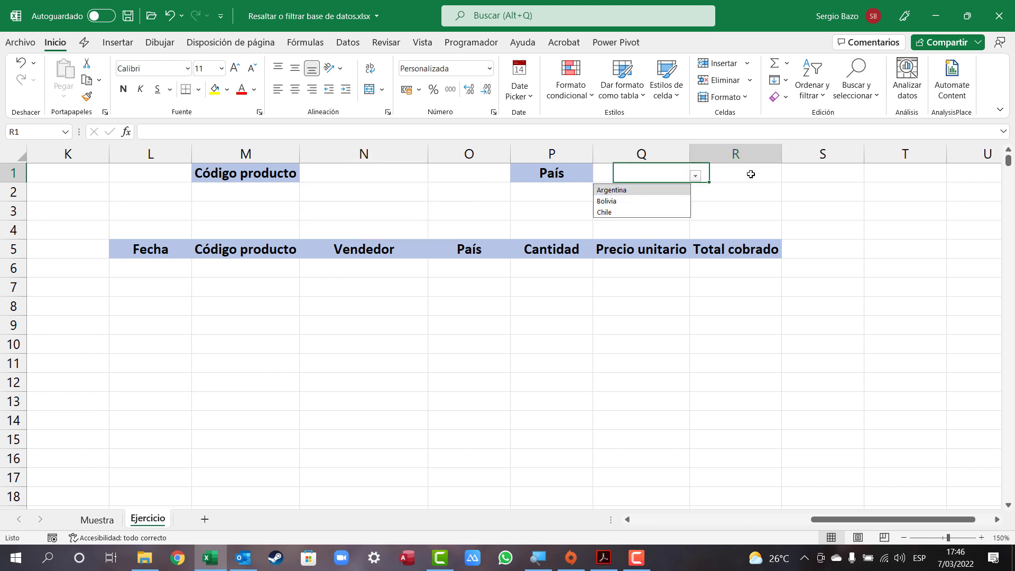
pyautogui.click(145, 273)
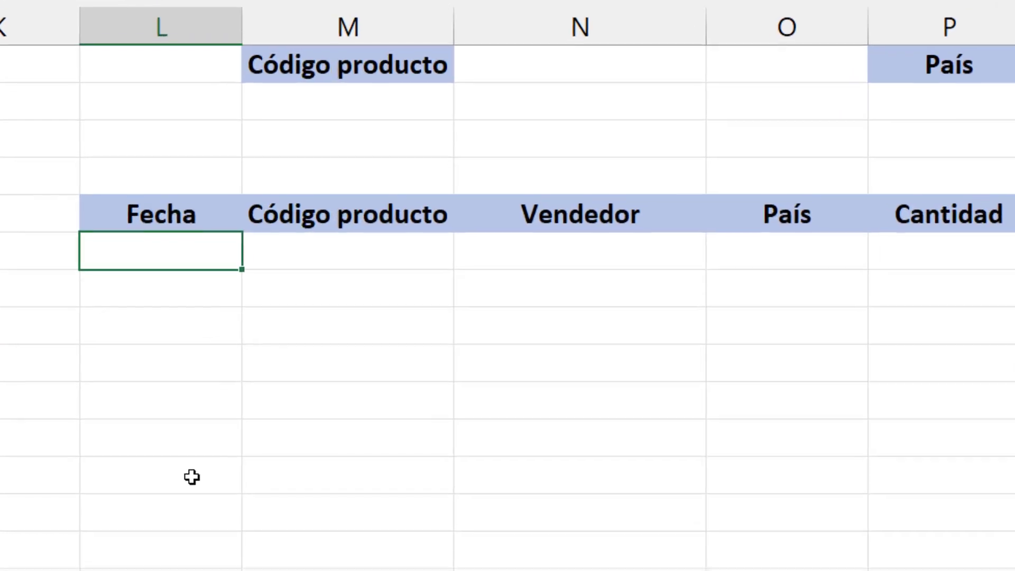
pyautogui.press('F2')
pyautogui.press('Escape')
pyautogui.write('=')
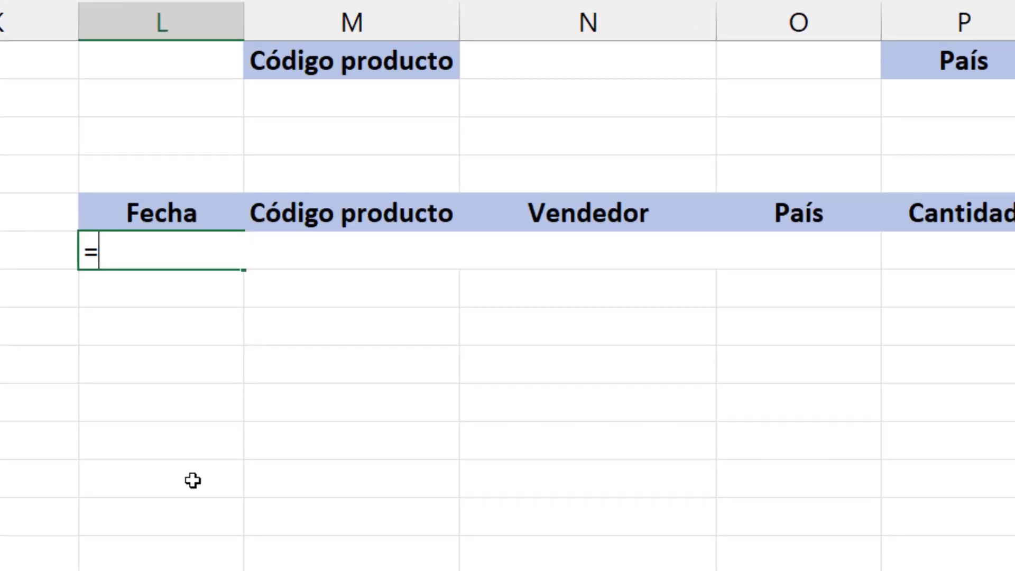
pyautogui.write('filt')
pyautogui.press('Tab')
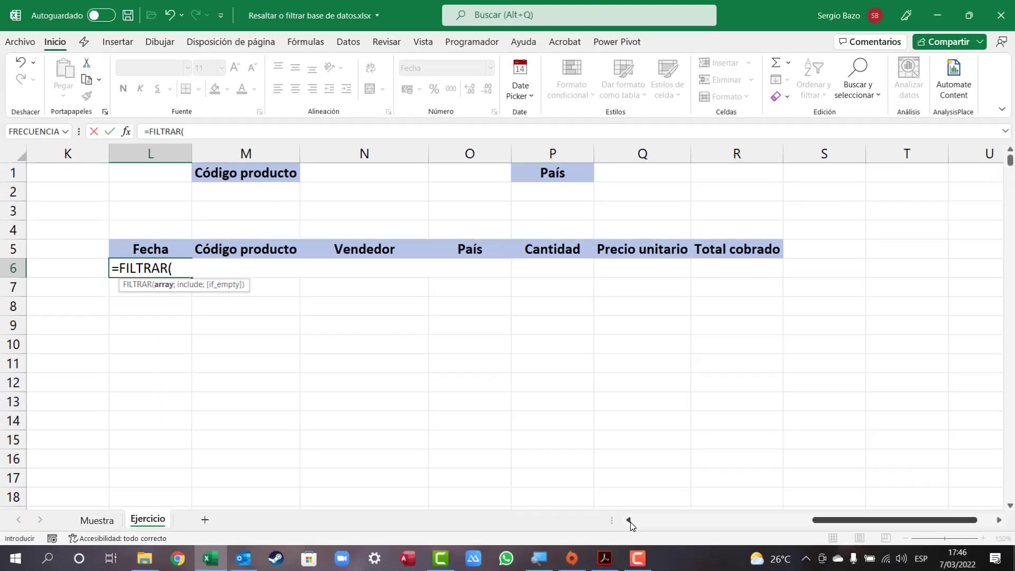
# Use the whole sales table A5:G1816 as the FILTRAR array and begin the criteria
pyautogui.click(630, 521)
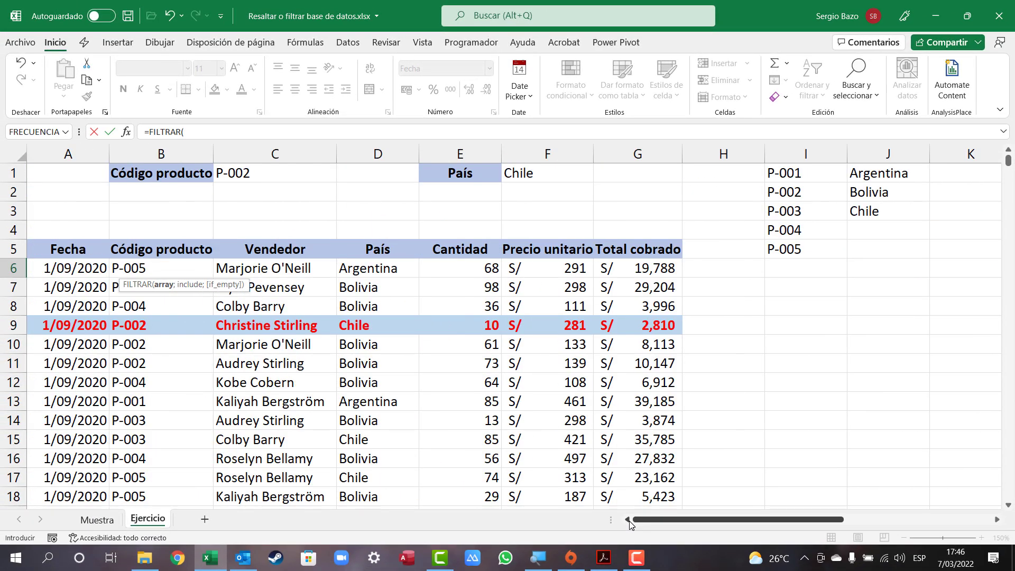
pyautogui.moveTo(45, 243); pyautogui.dragTo(618, 378)
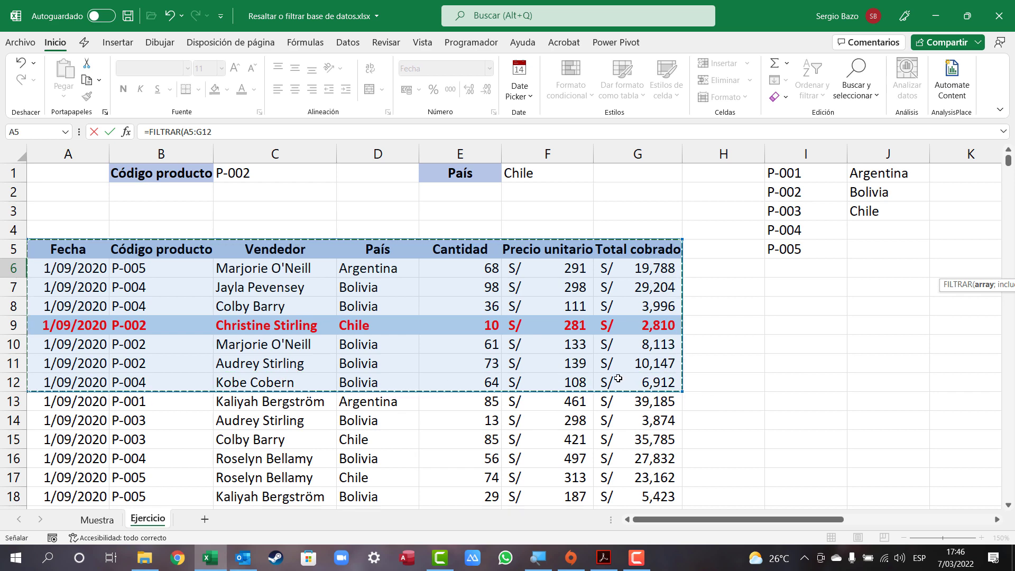
pyautogui.hotkey('ctrl', 'shift', 'Down')
pyautogui.write(';')
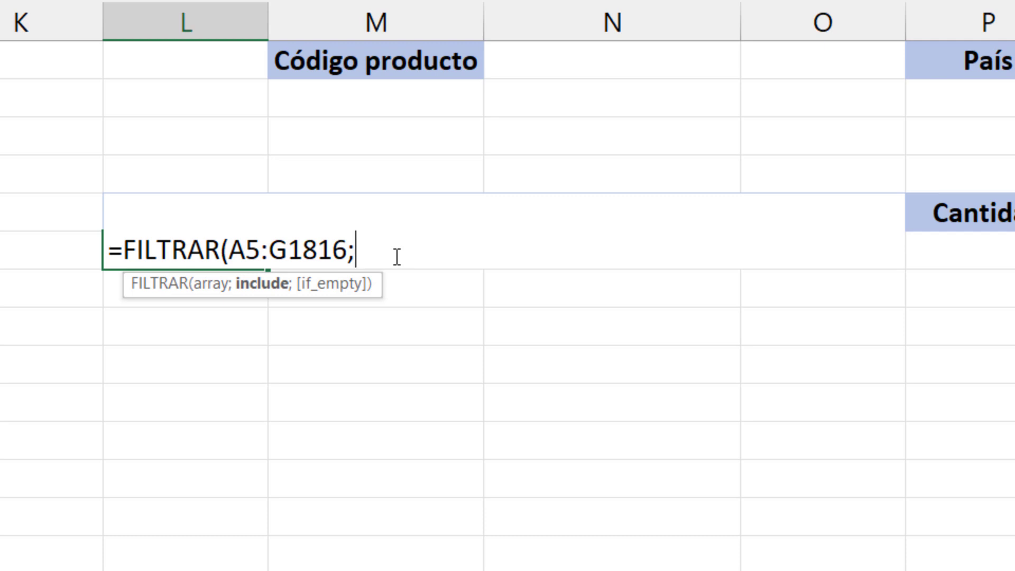
pyautogui.write('(')
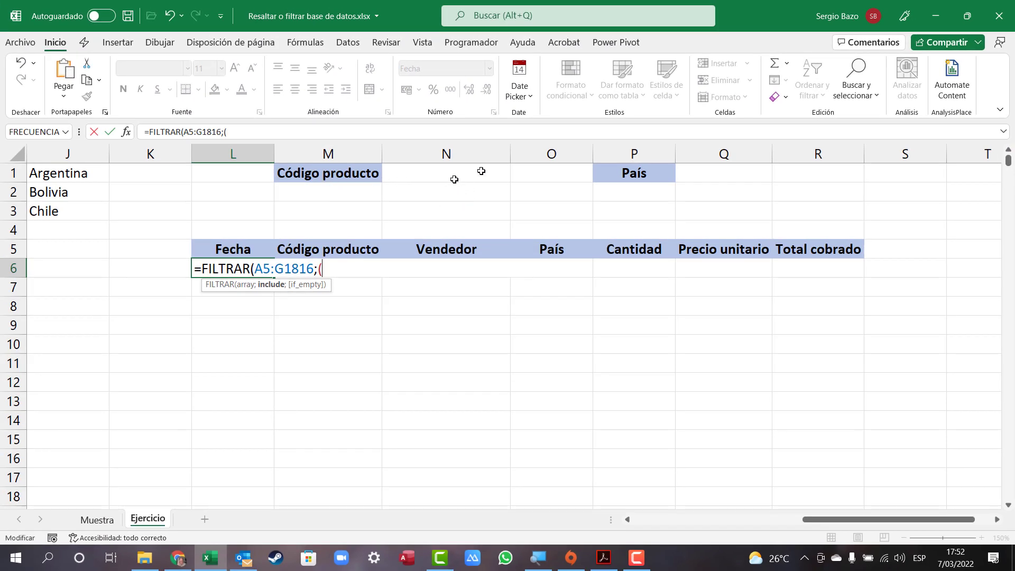
# Reference the product code range B5:B1816 in the FILTRAR formula
pyautogui.click(640, 524)
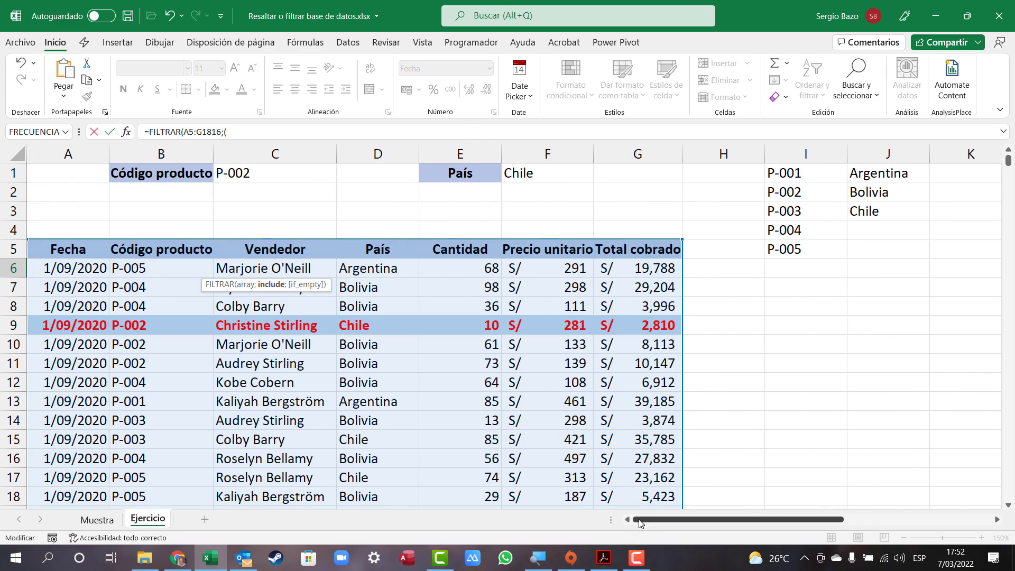
pyautogui.click(182, 248)
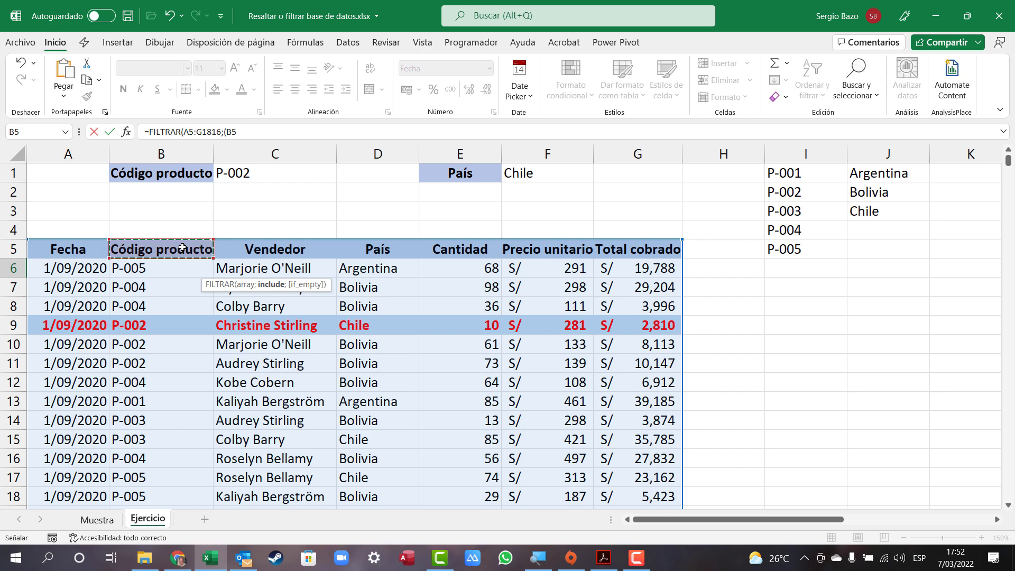
pyautogui.hotkey('ctrl', 'shift', 'Down')
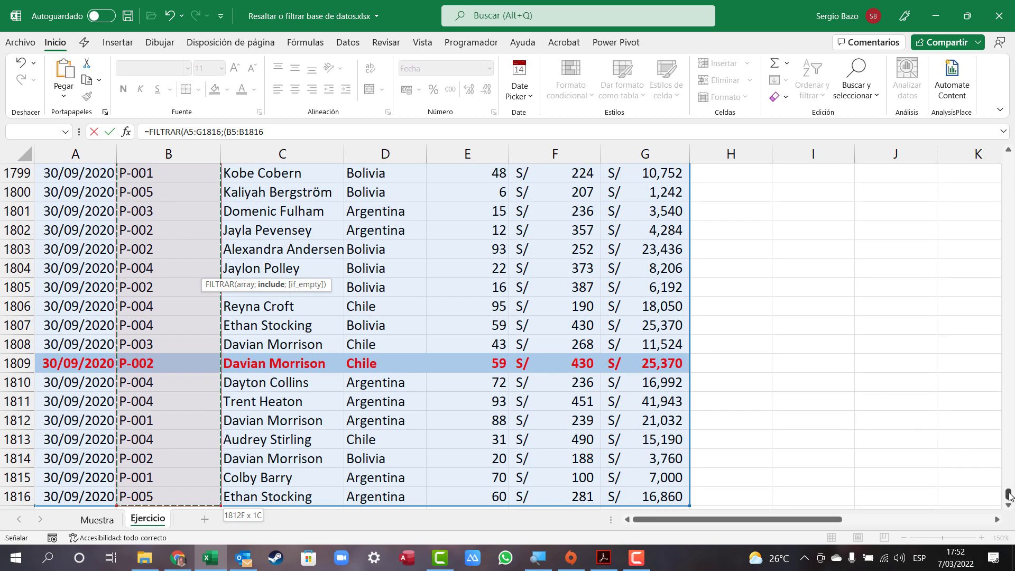
# Compare the product codes to N1 and start a country condition on D5:D1816
pyautogui.click(320, 131)
pyautogui.write('=')
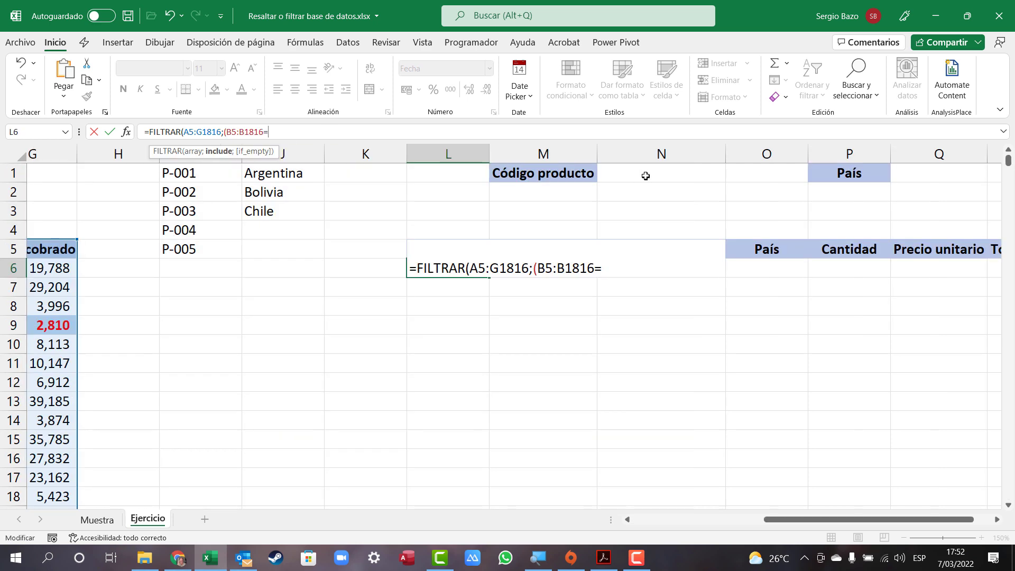
pyautogui.click(645, 175)
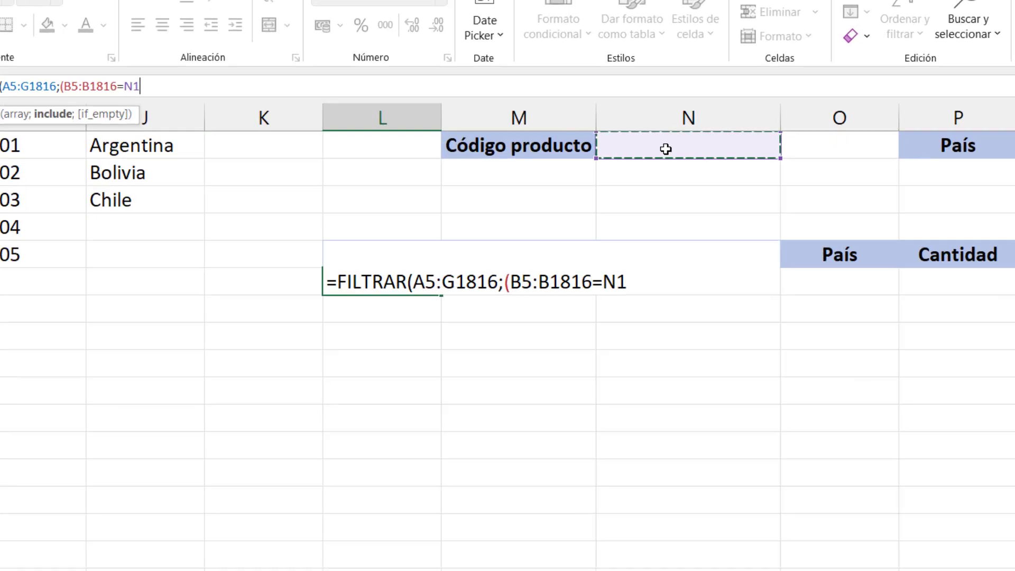
pyautogui.write(')')
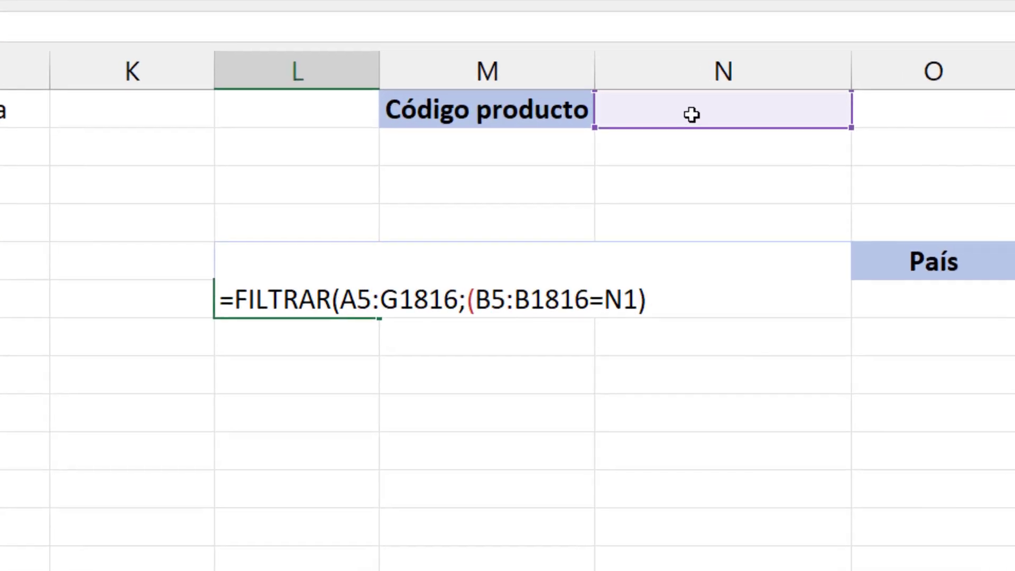
pyautogui.write('*')
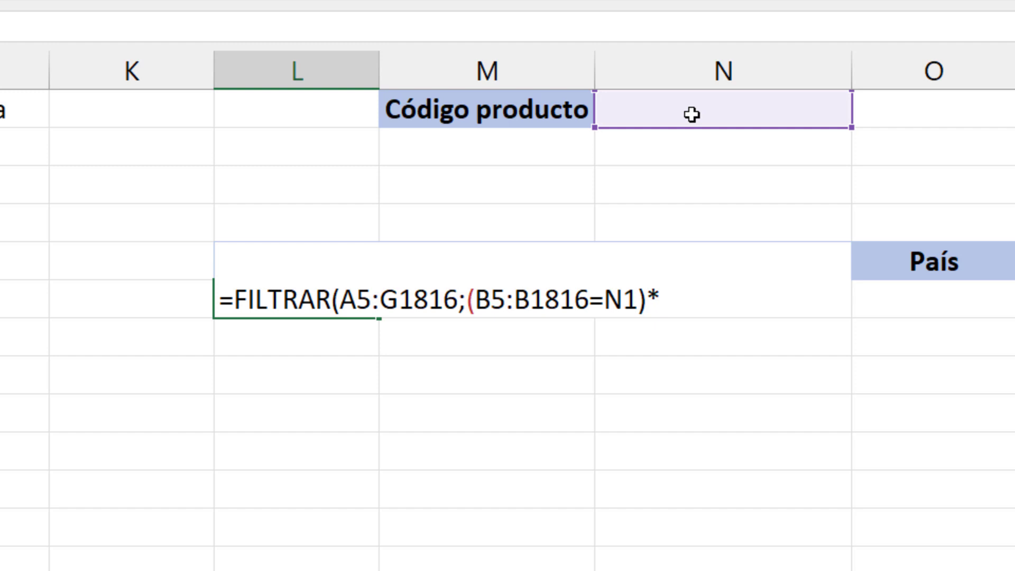
pyautogui.write('(')
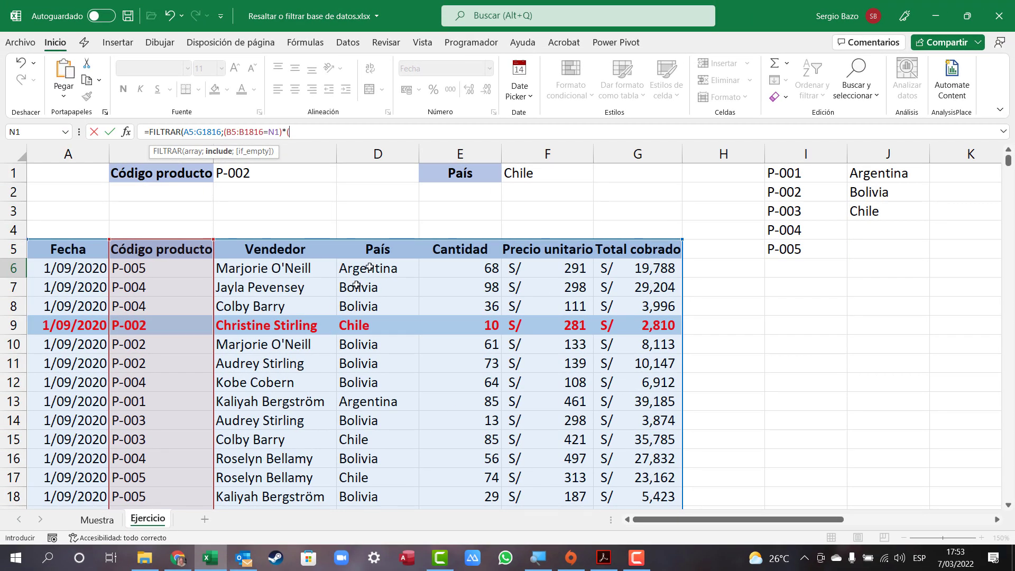
pyautogui.click(386, 248)
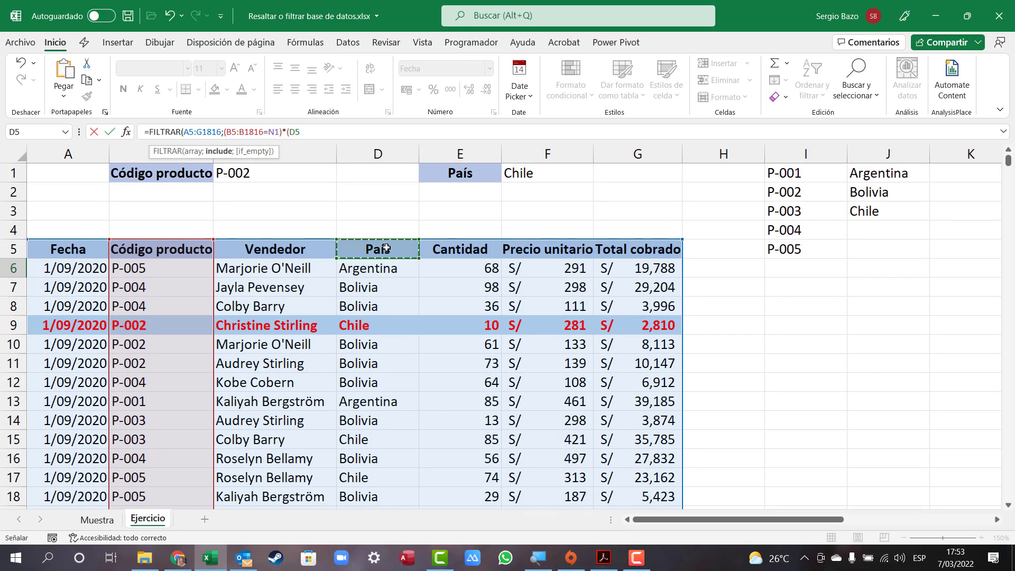
pyautogui.hotkey('ctrl', 'shift', 'Down')
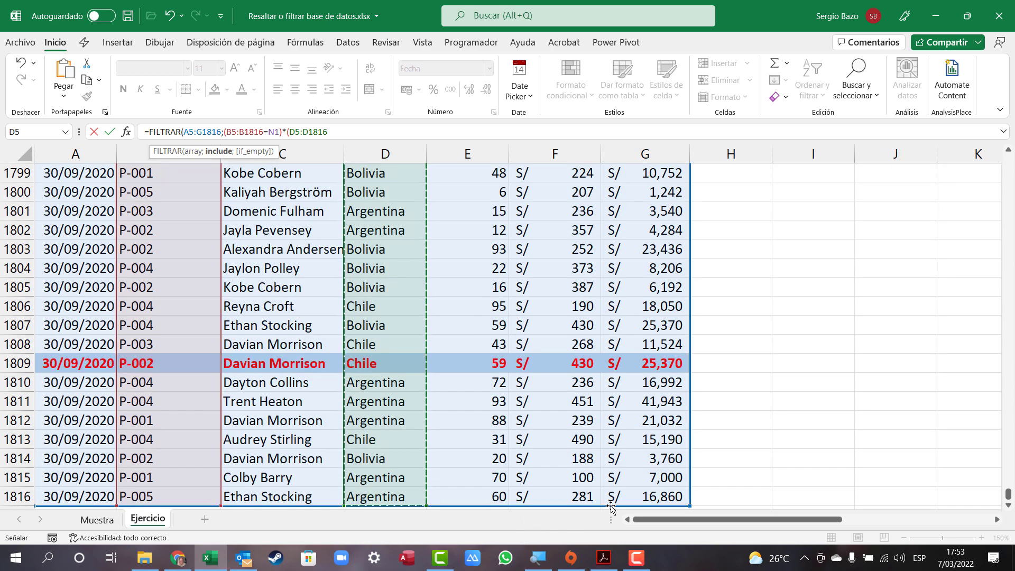
# Compare countries to Q1, add "" as the empty result, and commit the L6 formula
pyautogui.write('=')
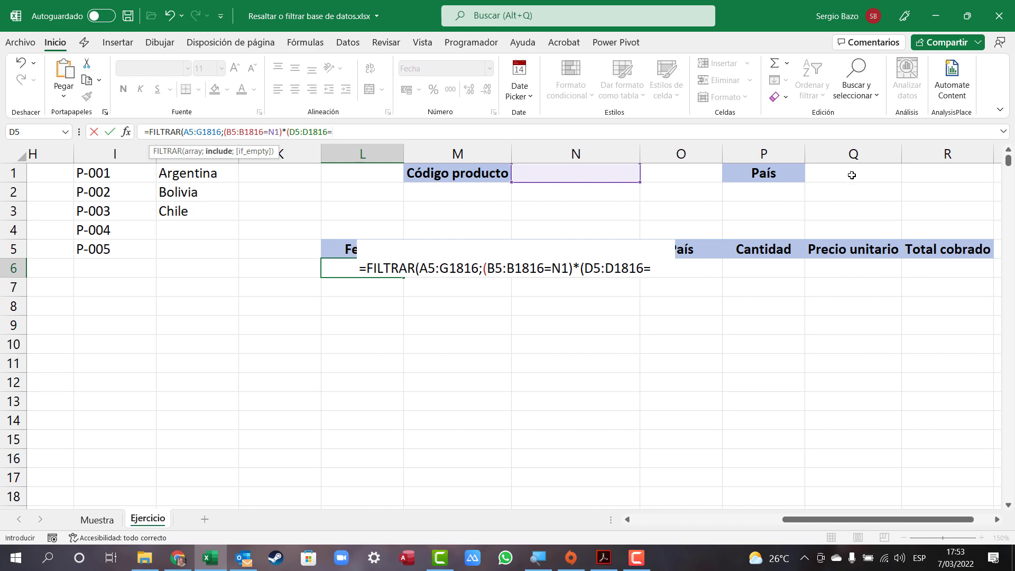
pyautogui.click(852, 175)
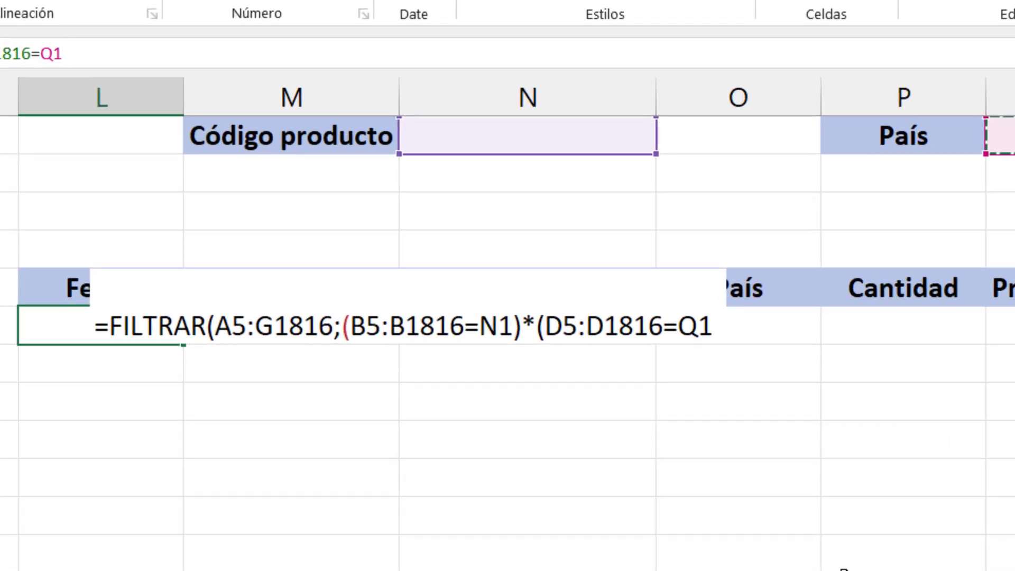
pyautogui.write(')')
pyautogui.write(';')
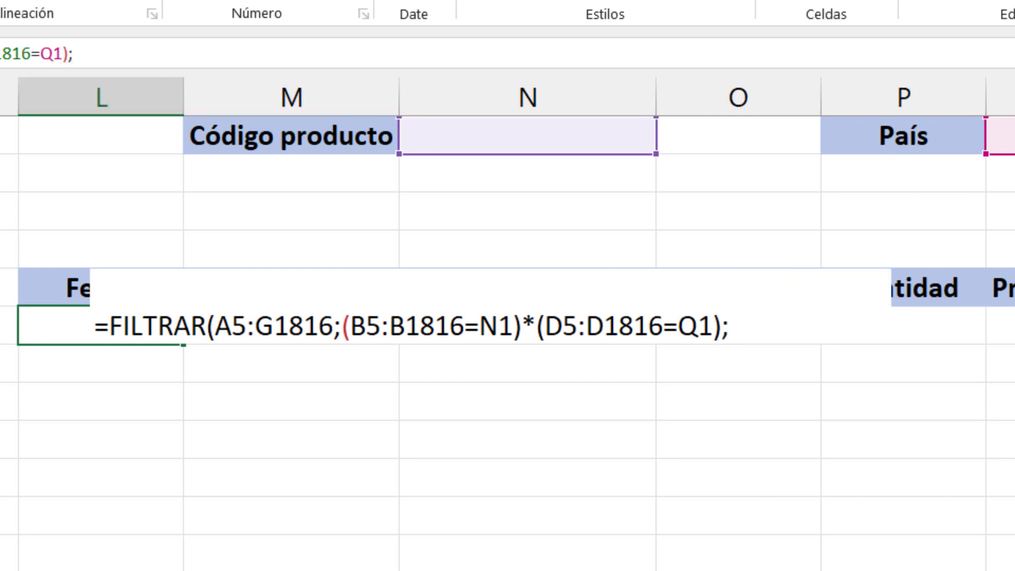
pyautogui.click(755, 329)
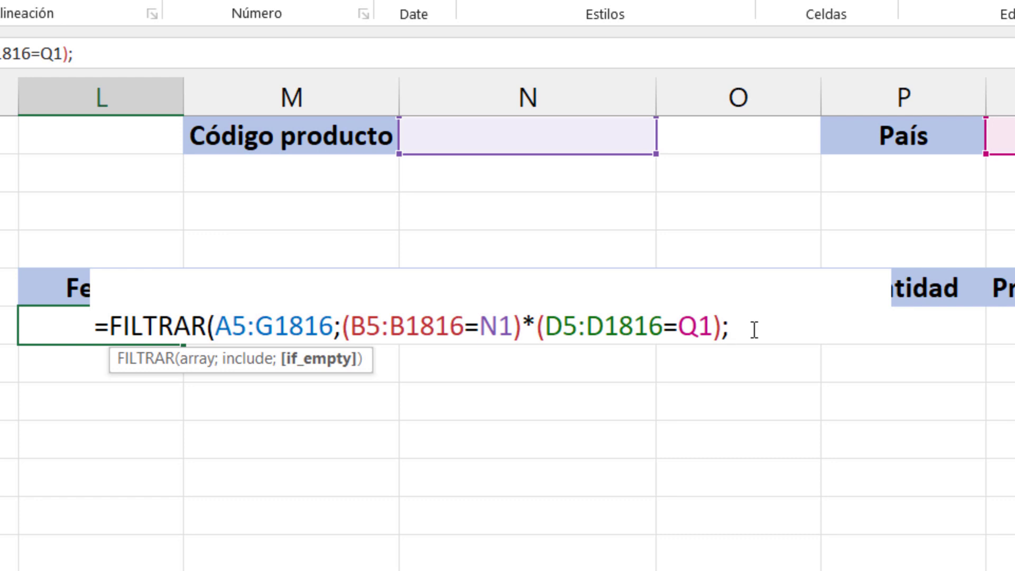
pyautogui.write('" ')
pyautogui.write('")')
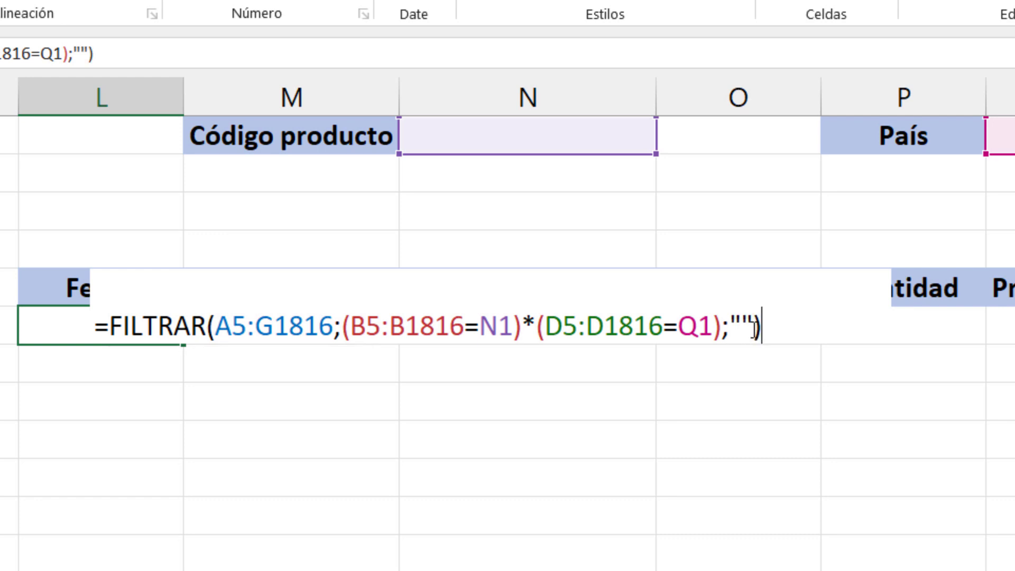
pyautogui.press('Return')
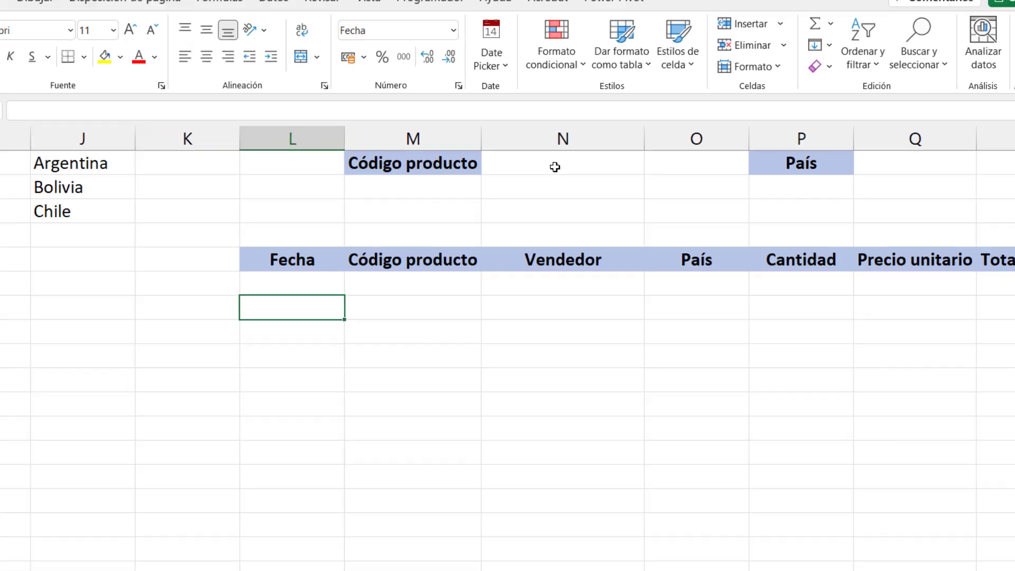
# Choose product code P-002 in N1 and Argentina in Q1 from their dropdowns
pyautogui.click(554, 167)
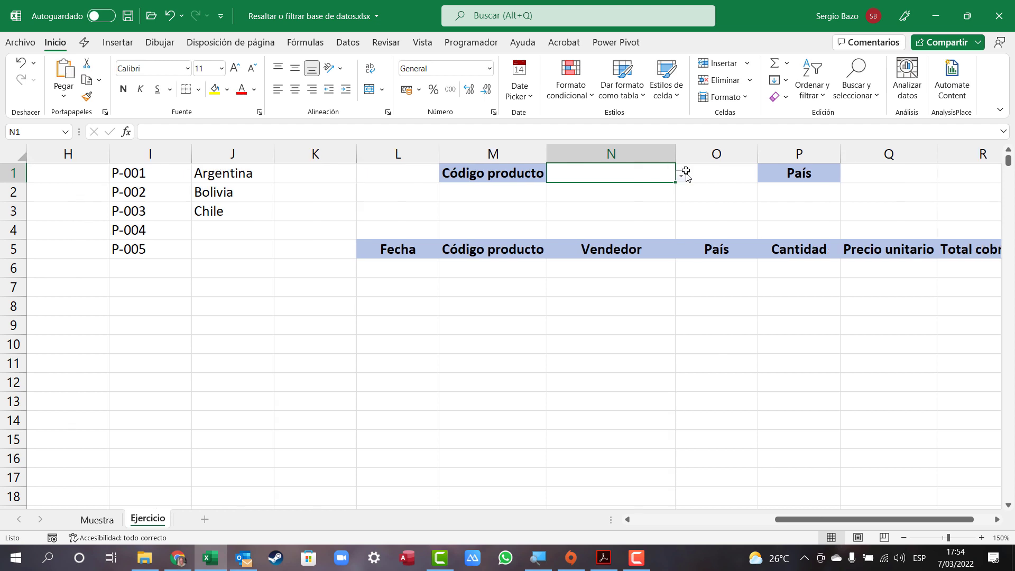
pyautogui.click(682, 176)
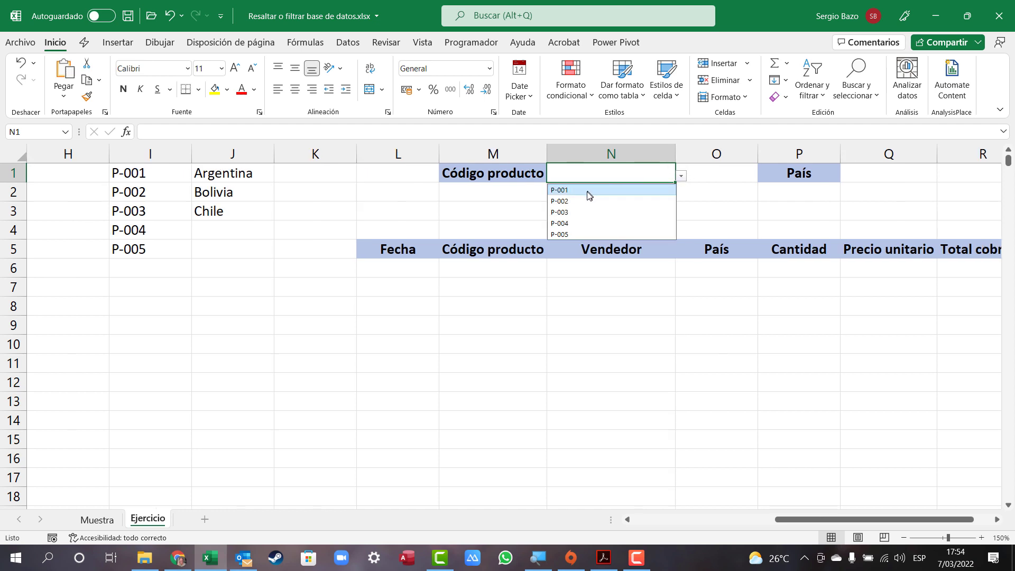
pyautogui.click(570, 202)
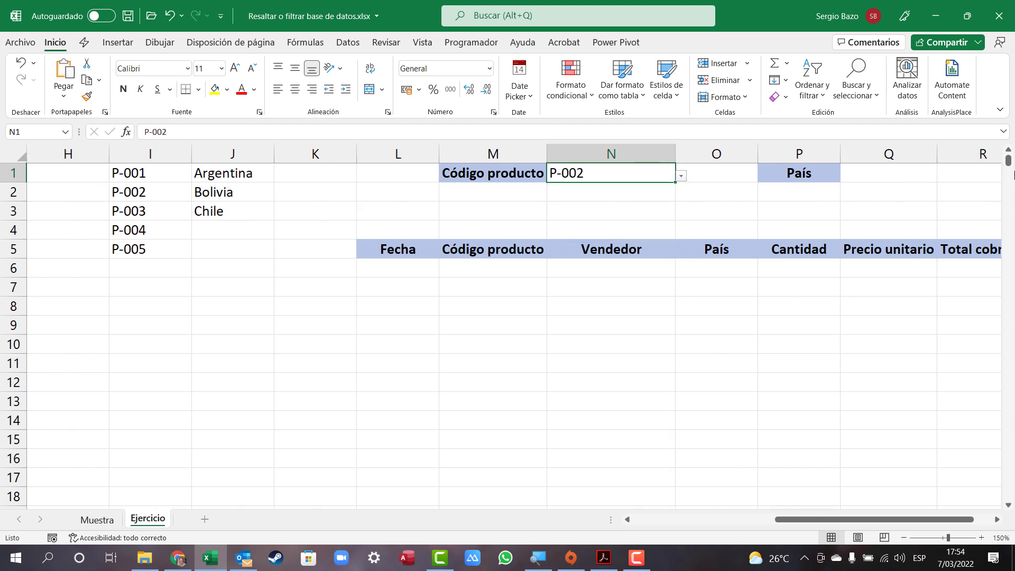
pyautogui.click(916, 172)
pyautogui.click(944, 176)
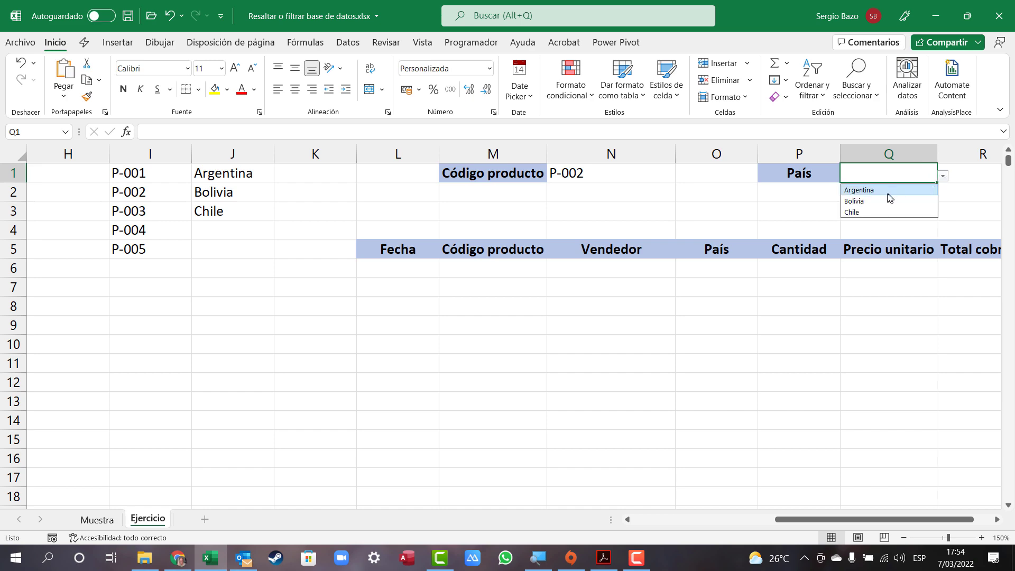
pyautogui.click(883, 190)
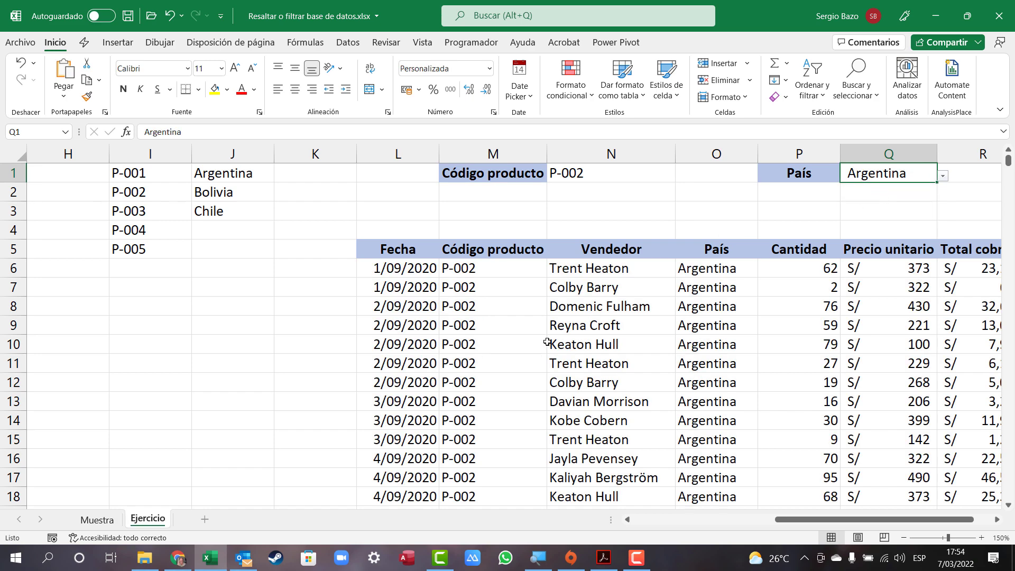
# Scroll through the filtered P-002 Argentina results in the side table
pyautogui.scroll(-8, 547, 342)
pyautogui.scroll(-1, 547, 342)
pyautogui.scroll(-9, 547, 342)
pyautogui.scroll(-8, 548, 343)
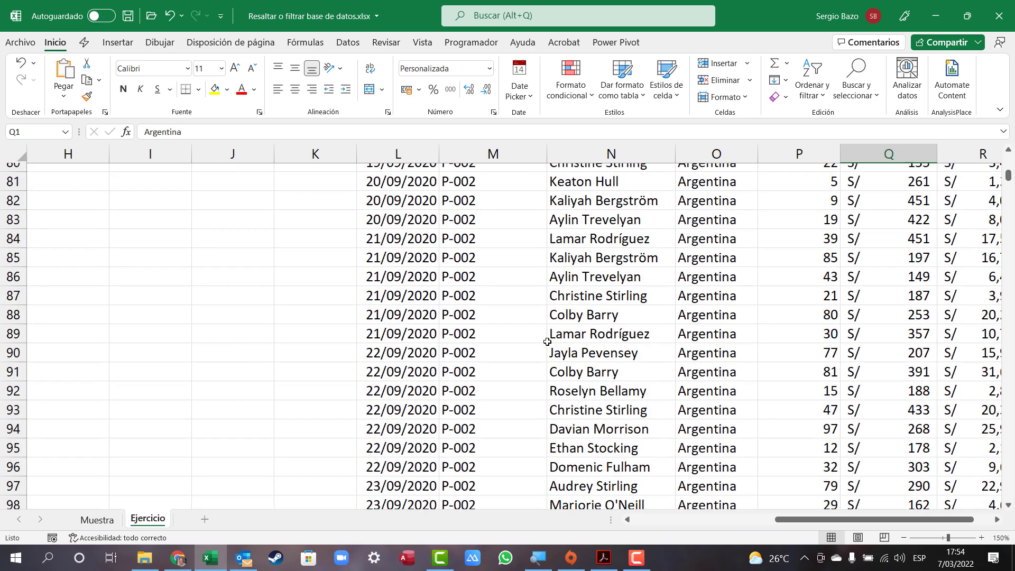
pyautogui.scroll(-1, 547, 342)
pyautogui.scroll(-8, 547, 342)
pyautogui.scroll(-5, 547, 342)
pyautogui.scroll(-4, 547, 342)
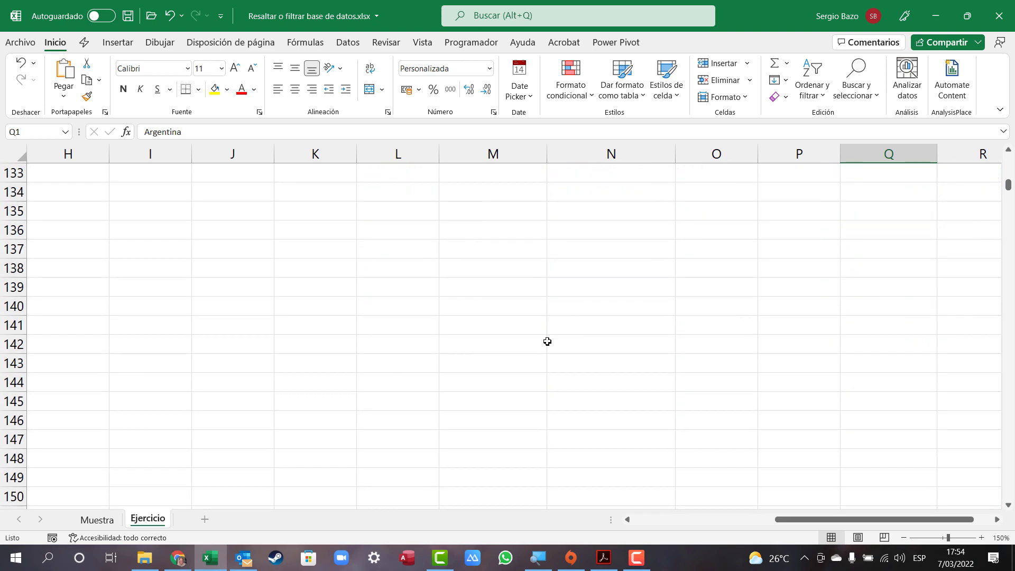
pyautogui.scroll(7, 547, 343)
pyautogui.scroll(17, 548, 342)
pyautogui.scroll(9, 547, 342)
pyautogui.scroll(11, 548, 338)
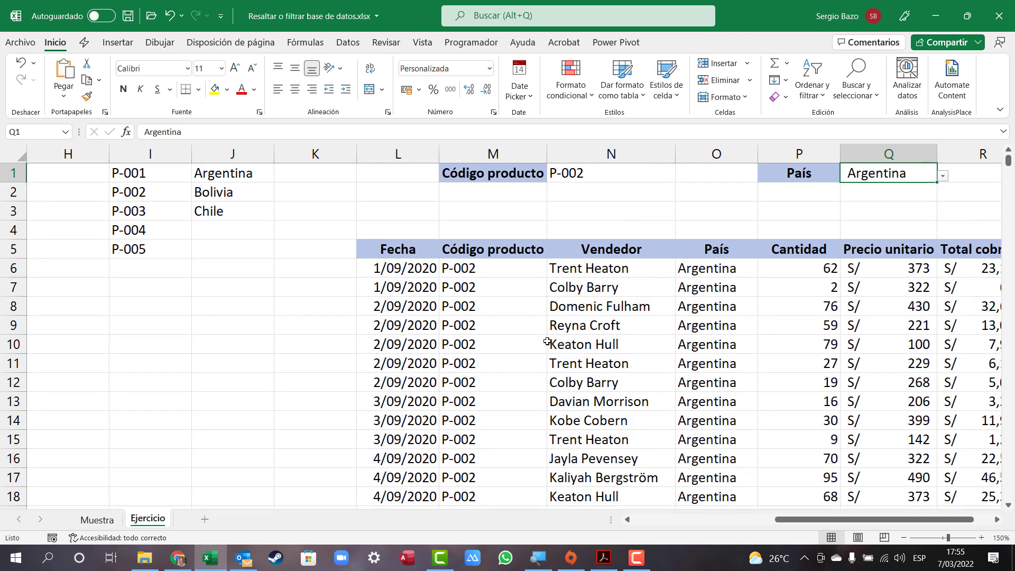
# Switch the criteria to P-005 and Chile, then select M6:O102 to check the result count
pyautogui.click(605, 177)
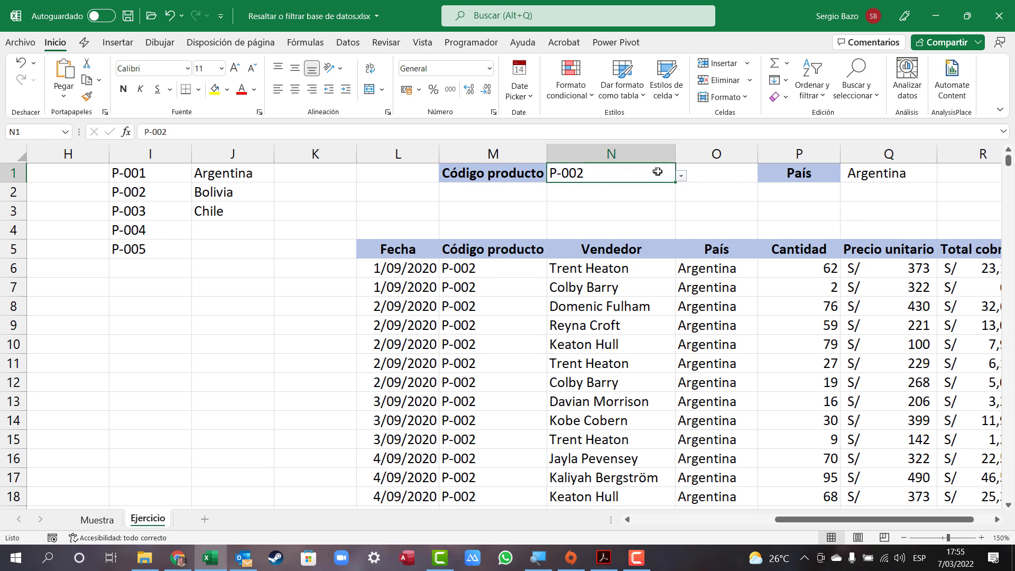
pyautogui.click(682, 176)
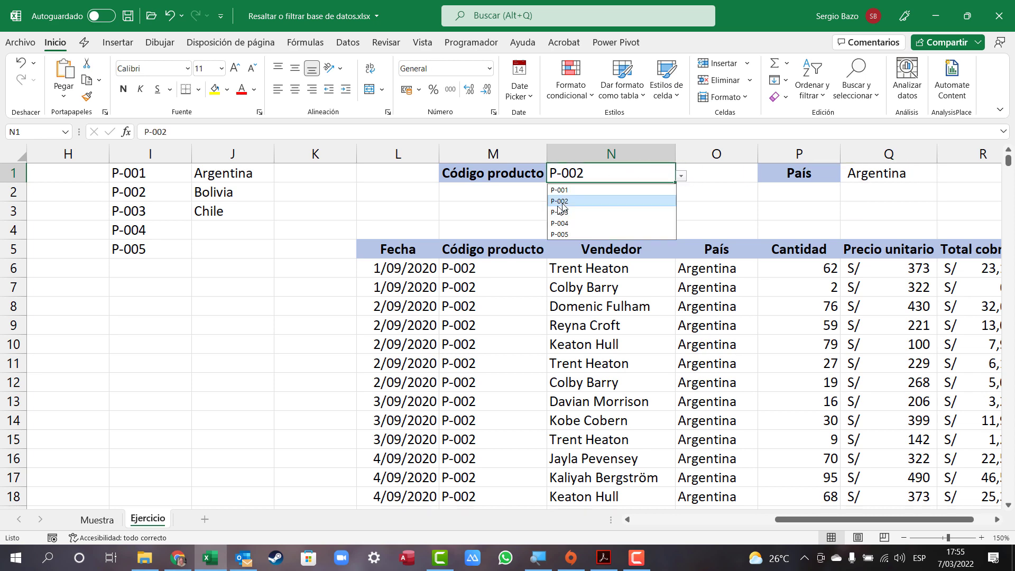
pyautogui.click(561, 235)
pyautogui.click(908, 177)
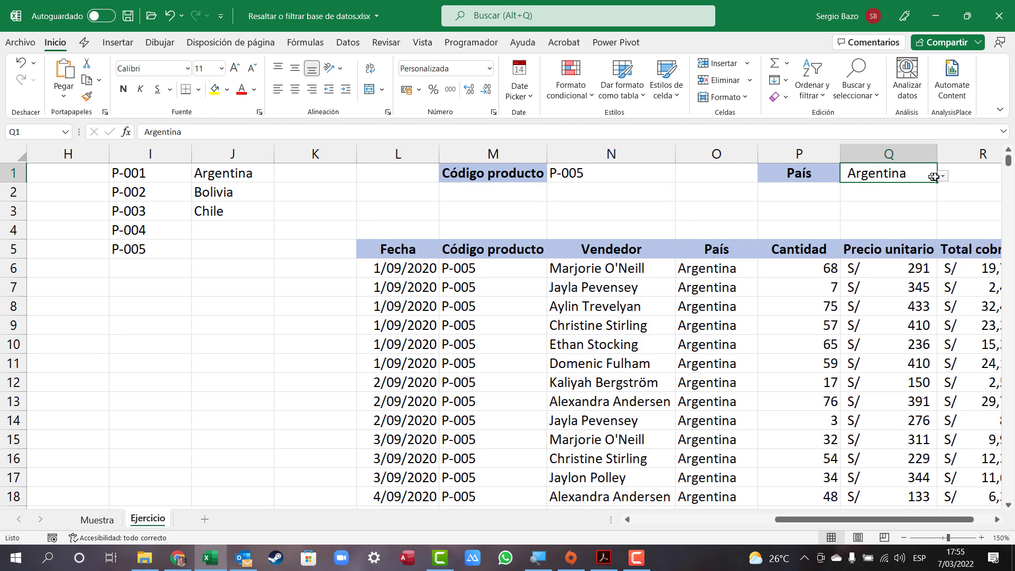
pyautogui.click(944, 177)
pyautogui.click(856, 211)
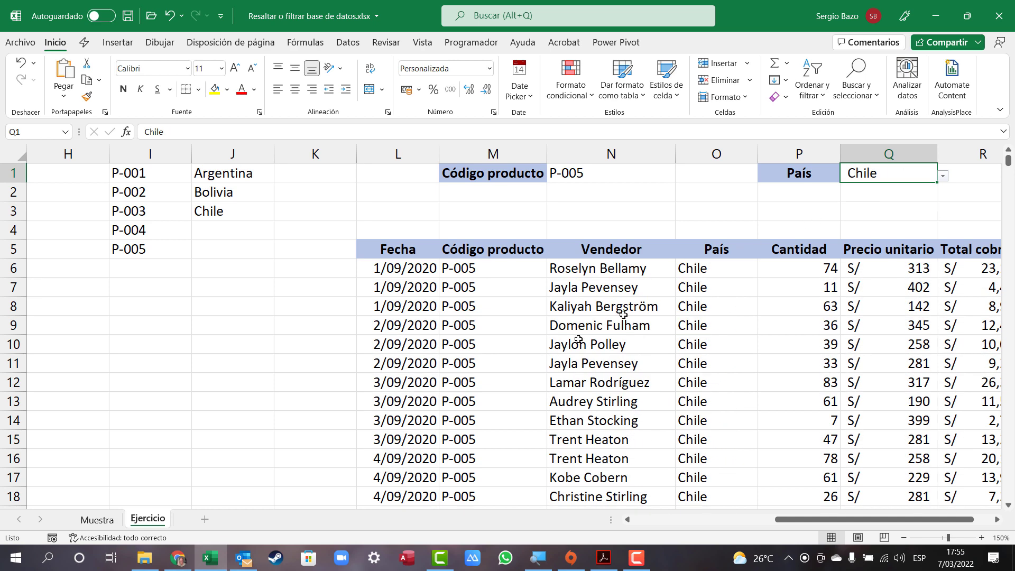
pyautogui.moveTo(465, 268)
pyautogui.mouseDown()
pyautogui.moveTo(470, 334)
pyautogui.moveTo(676, 321)
pyautogui.moveTo(698, 544)
pyautogui.mouseUp()
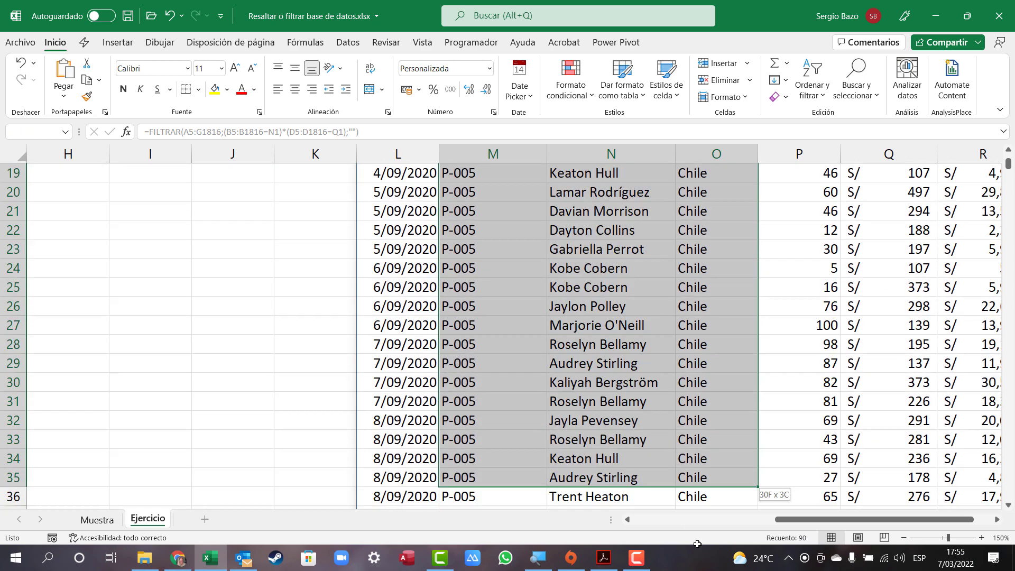
pyautogui.moveTo(697, 544); pyautogui.dragTo(714, 363)
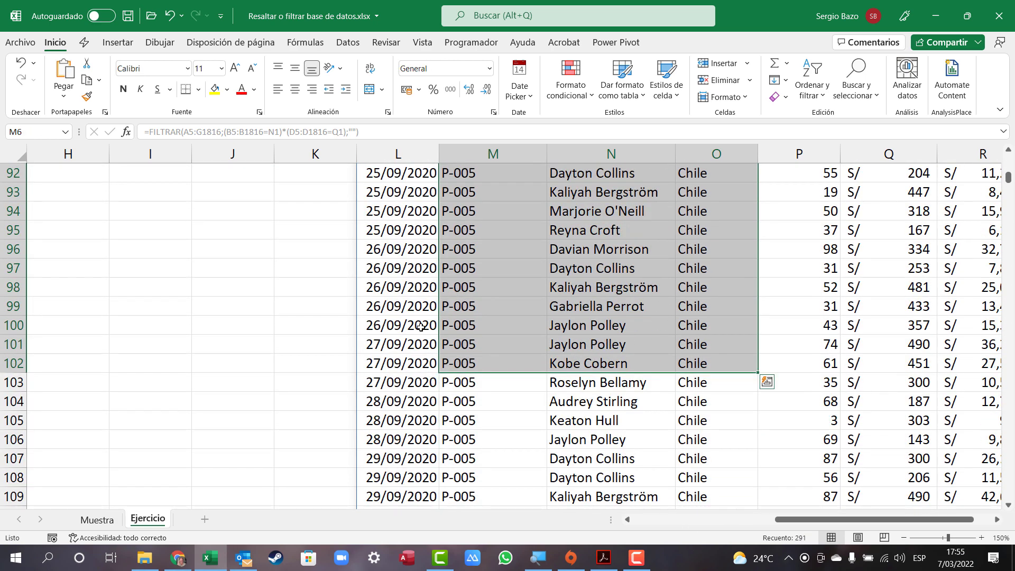